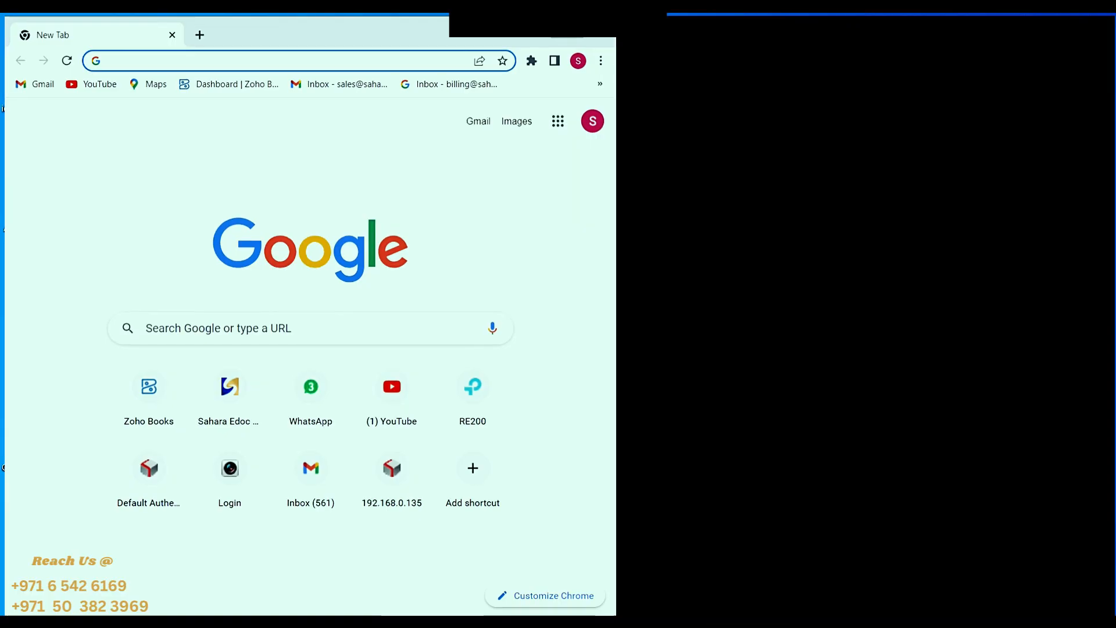
- Search Google for "canon 5250 driver usa" and open the Canon USA support page for the imageRUNNER ADVANCE C5250
left_click(473, 321)
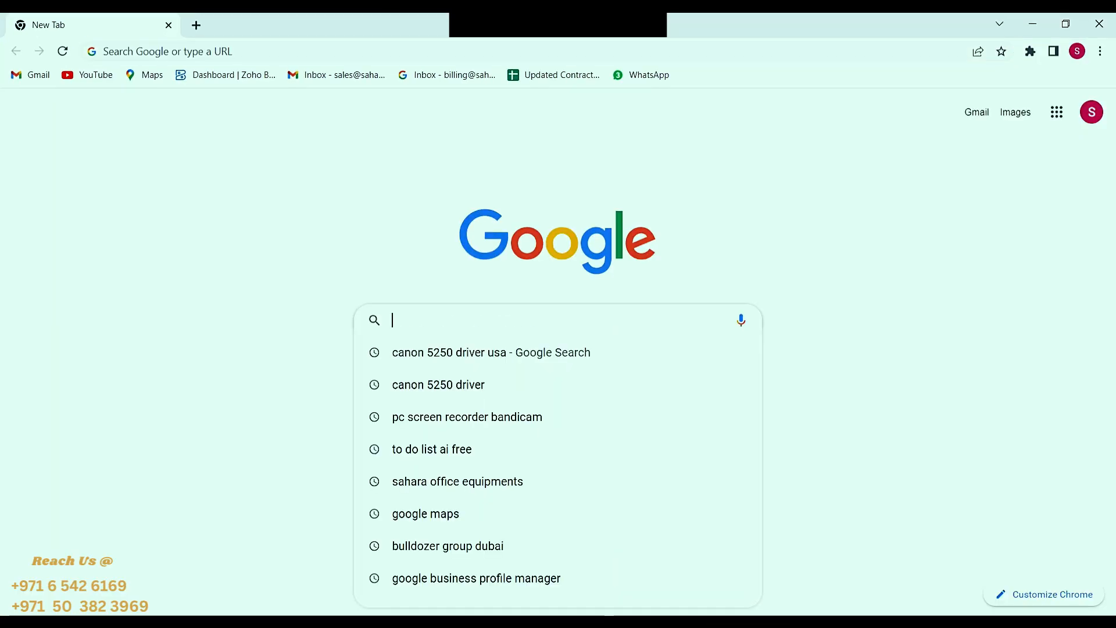
left_click(474, 353)
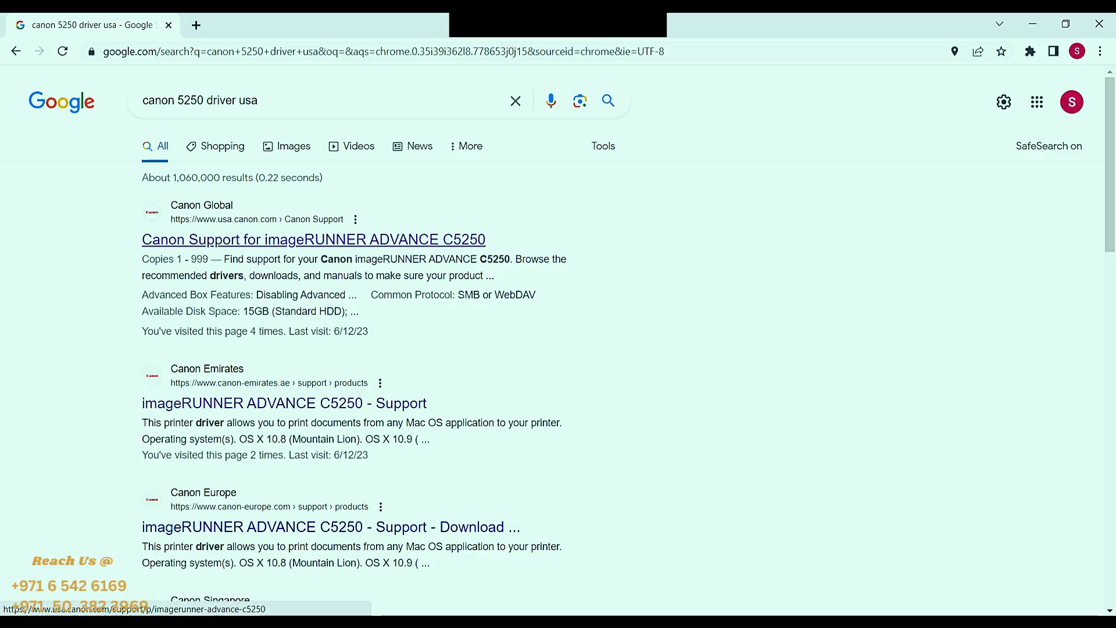
left_click(314, 239)
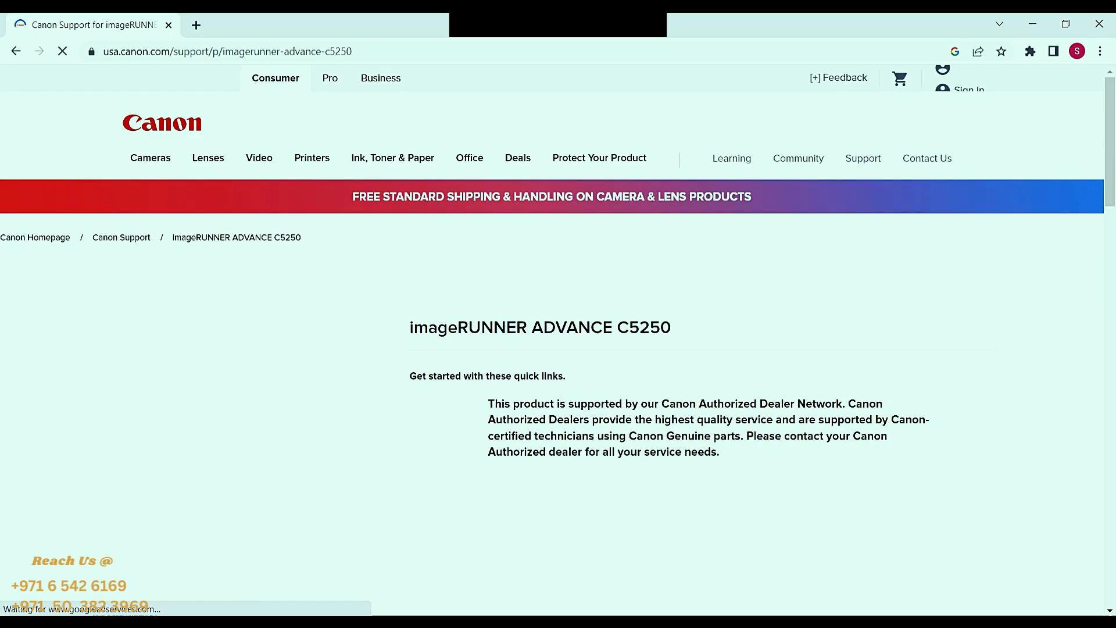
- Expand the Software & Drivers downloads and check the available Windows versions, keeping Windows 10 (x64)
scroll(558, 349, "down", 5)
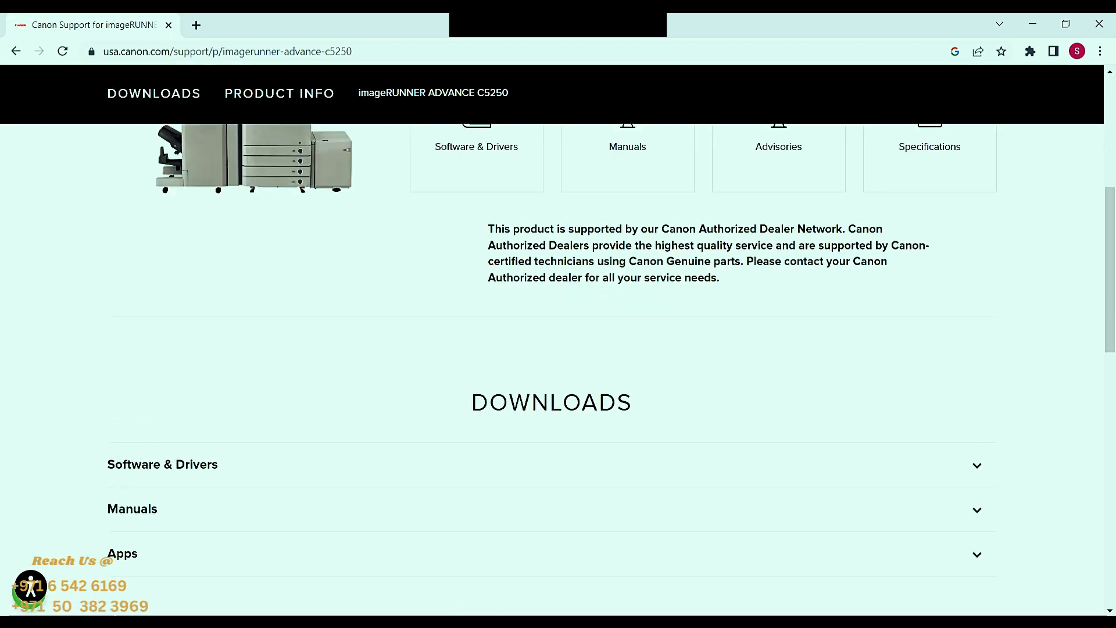
scroll(552, 372, "down", 3)
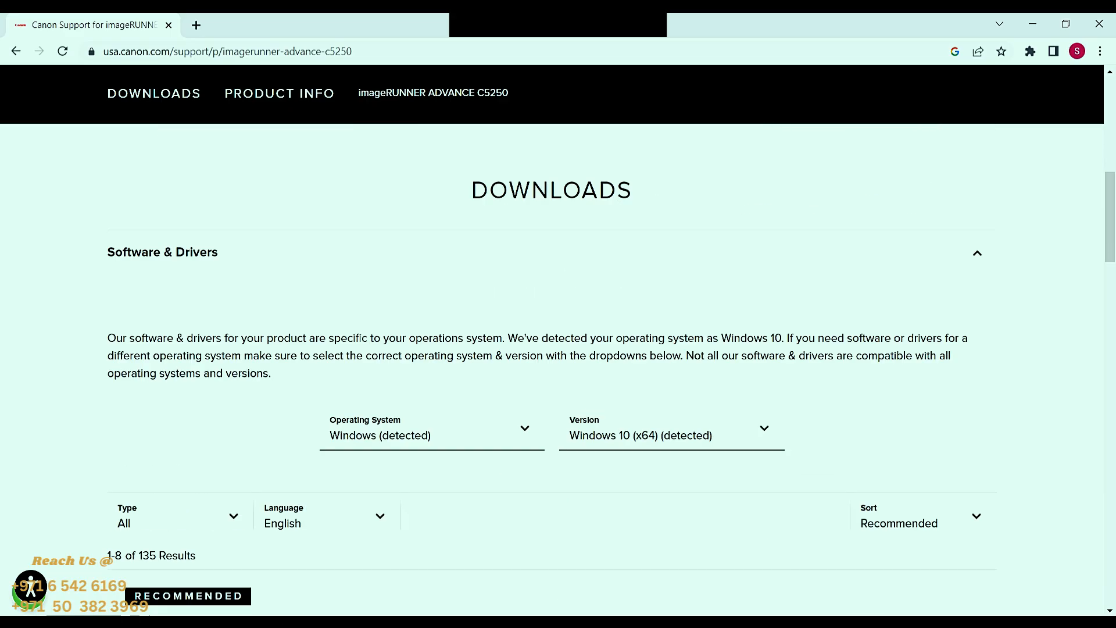
left_click(764, 421)
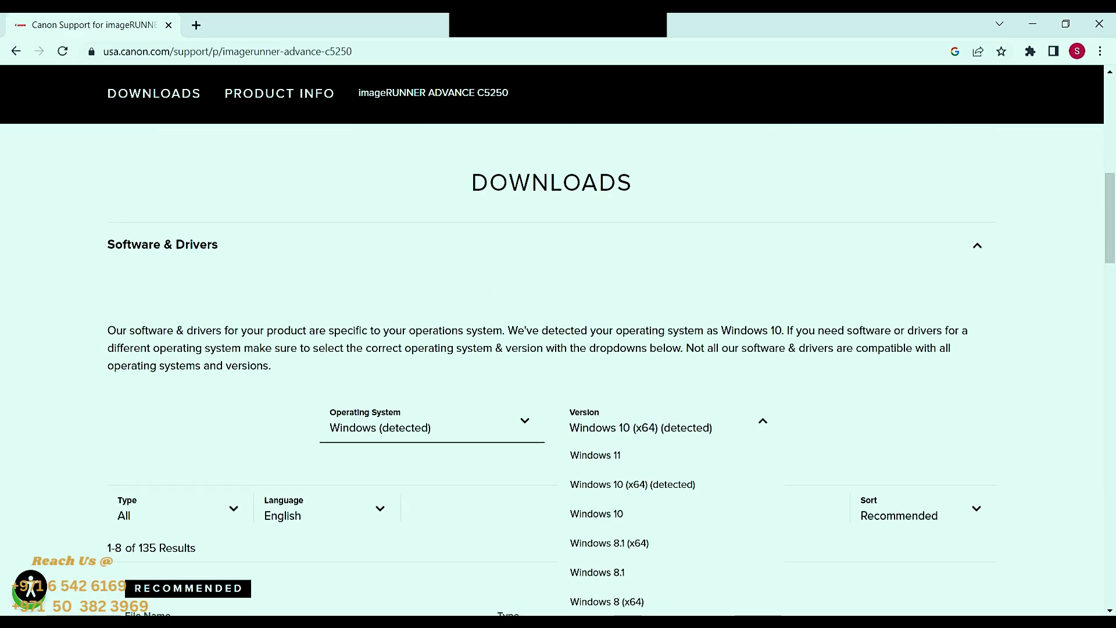
left_click(764, 420)
- Download the driver file Generic_Plus_PCL6_v2.72_Set-up_x64.exe and dismiss the download instructions
scroll(552, 372, "down", 4)
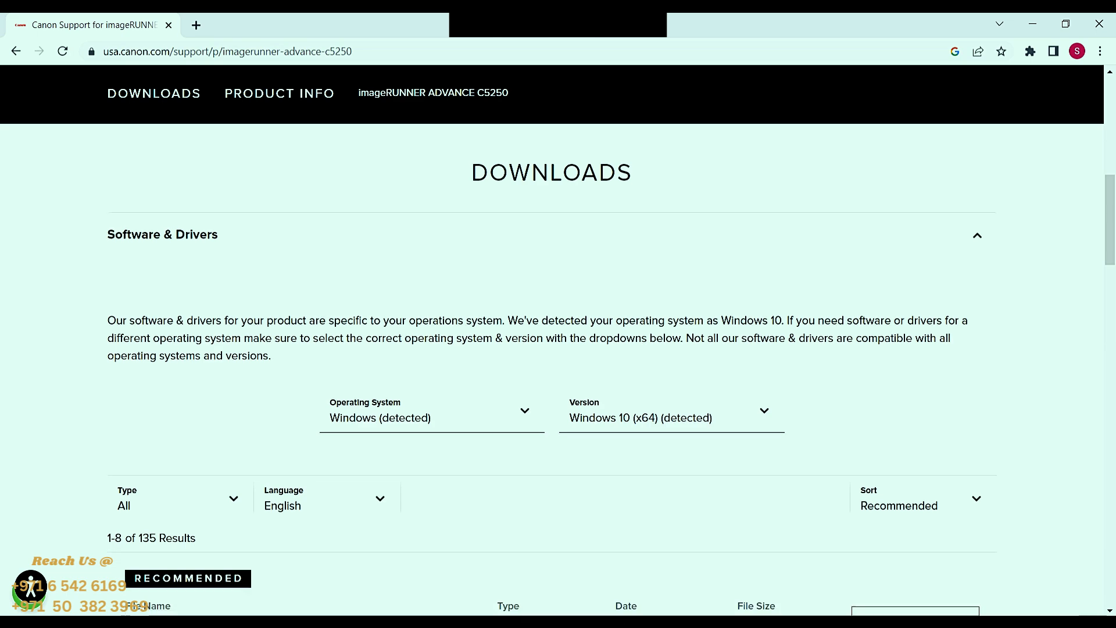
scroll(552, 372, "down", 7)
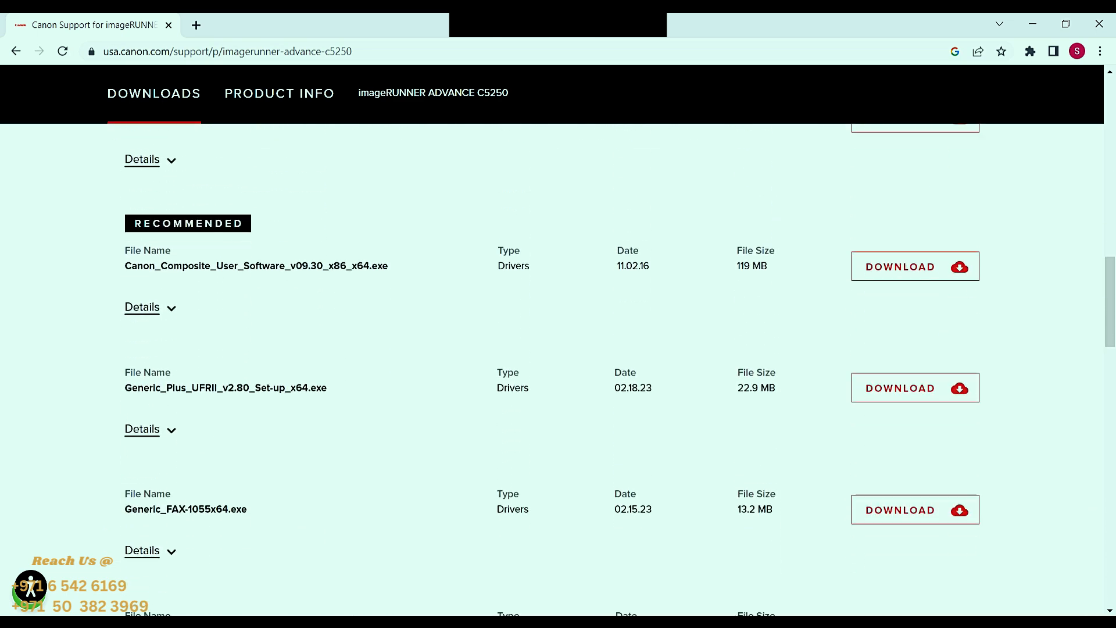
left_click_drag(324, 411, 125, 411)
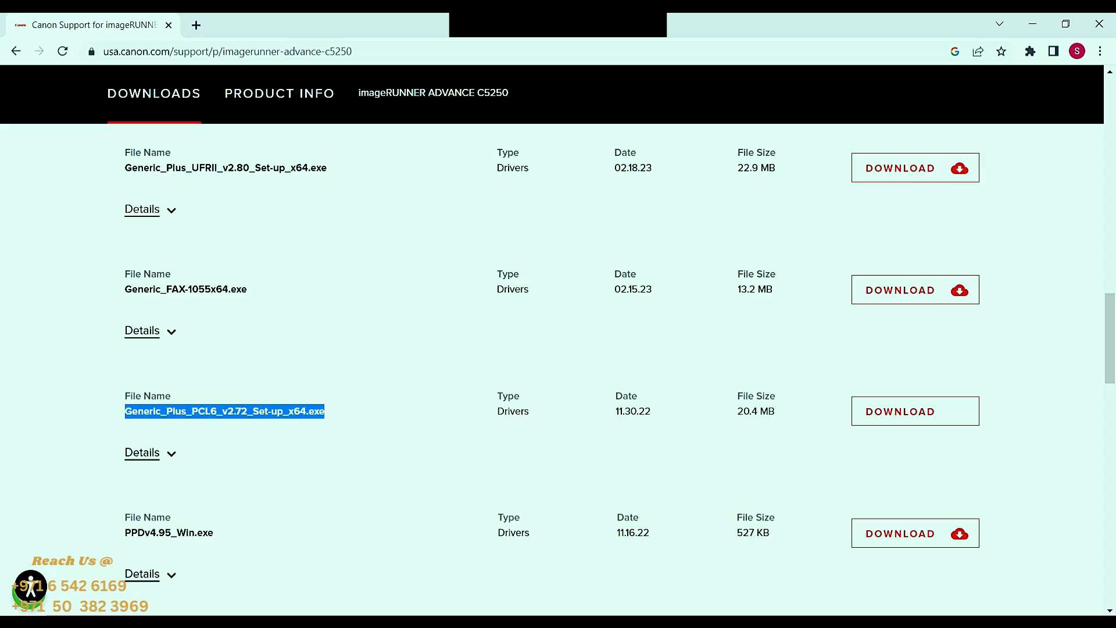
left_click(916, 411)
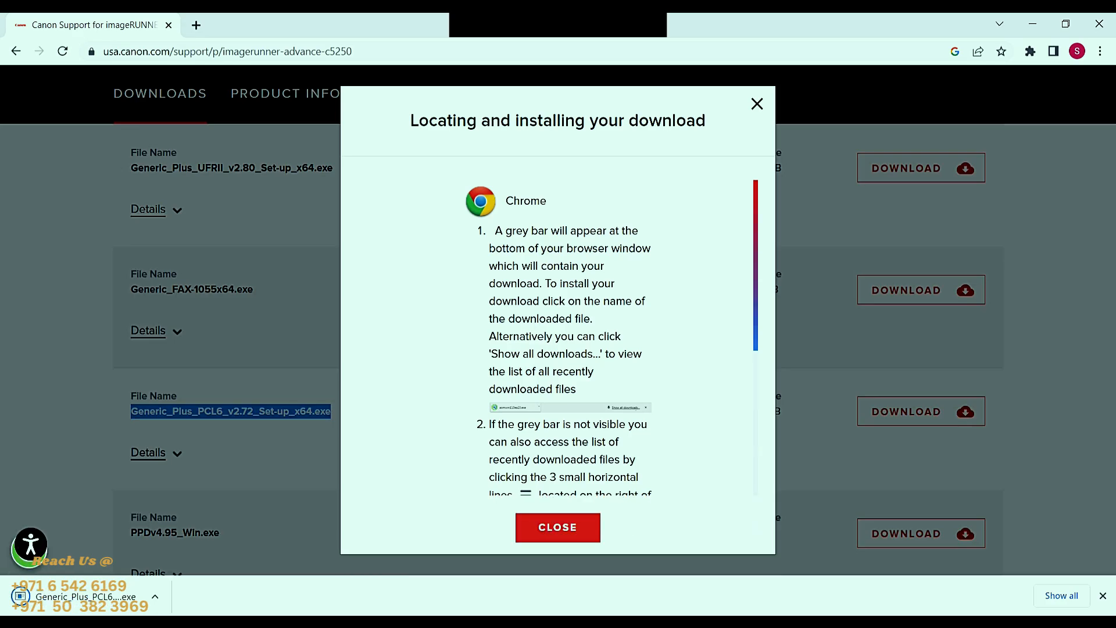
left_click(557, 527)
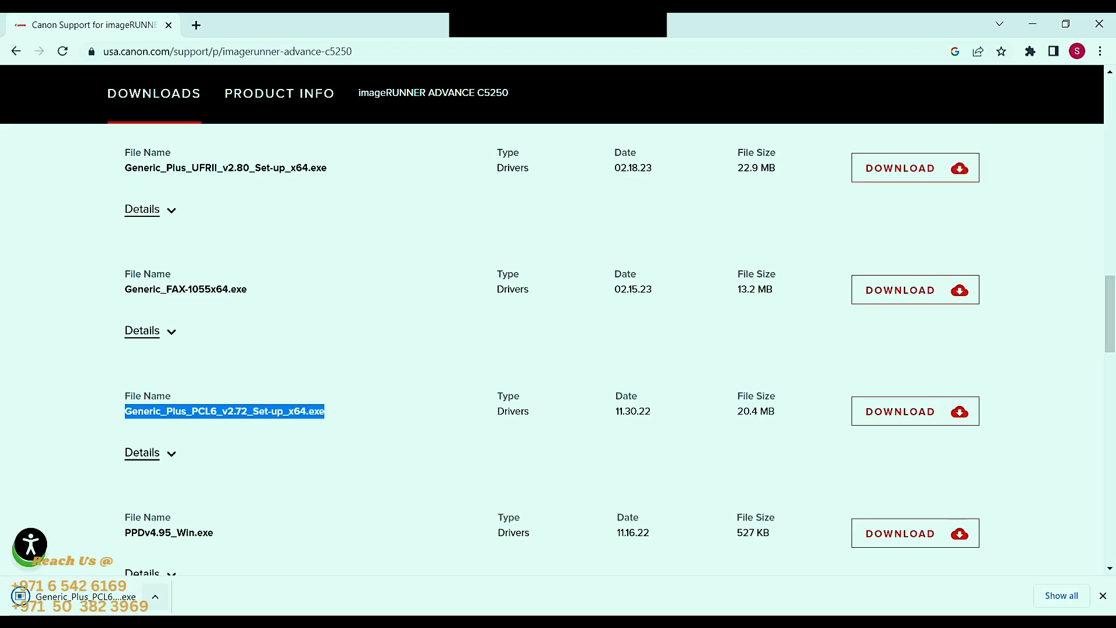
- Show the downloaded PCL6 driver file in its folder and copy it
left_click(155, 597)
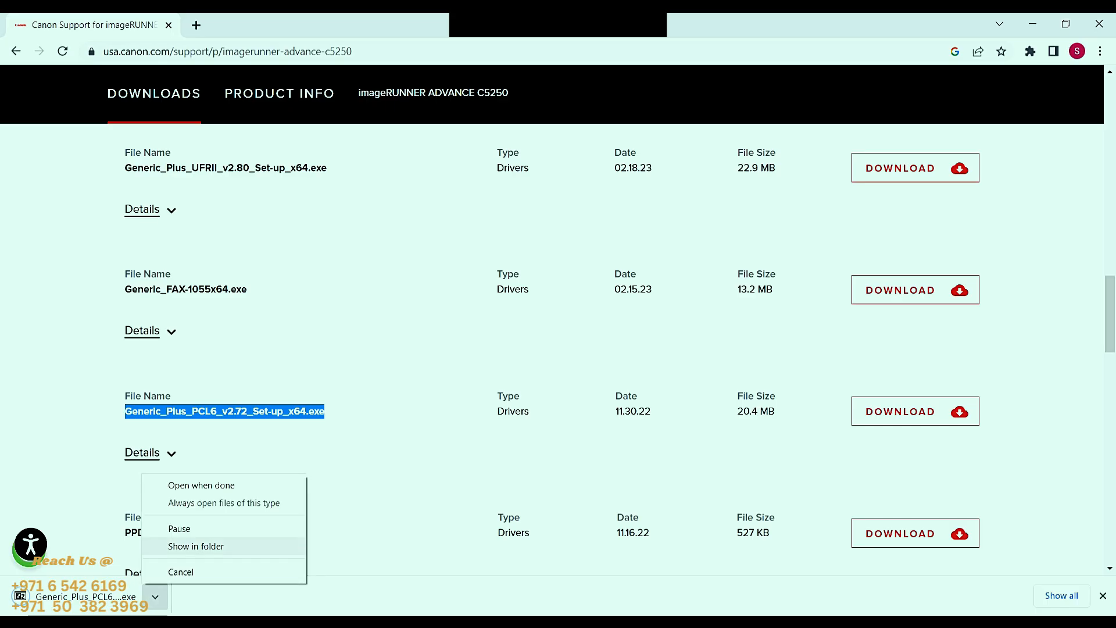
left_click(196, 546)
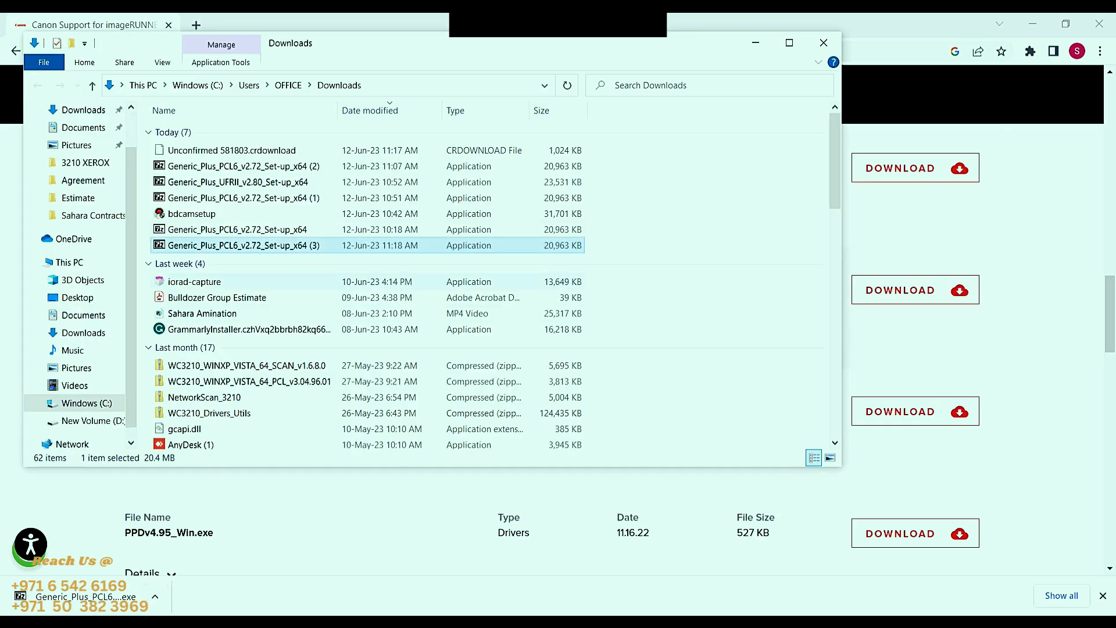
right_click(258, 246)
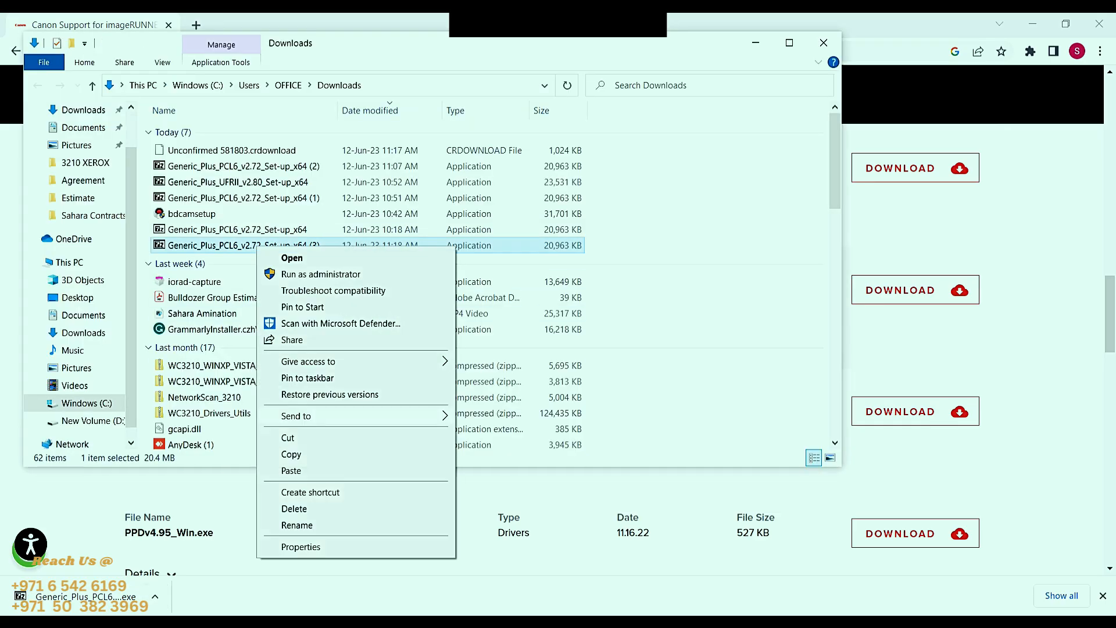
left_click(292, 455)
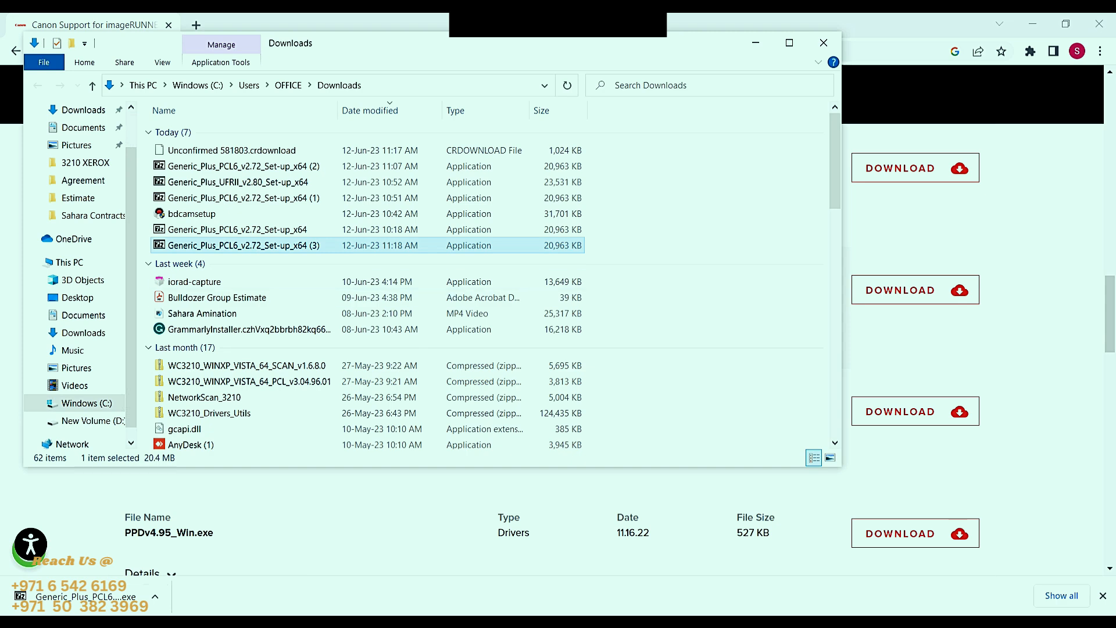
- Create a new folder named "canon 5235 pcl" in Downloads
right_click(625, 221)
mouse_move(643, 402)
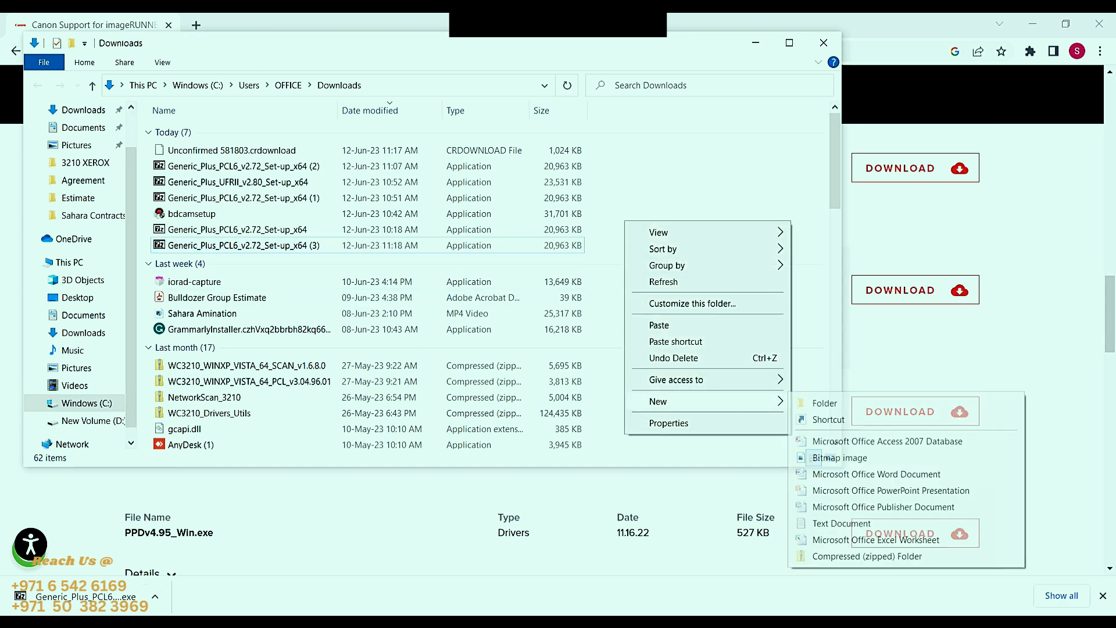
left_click(825, 403)
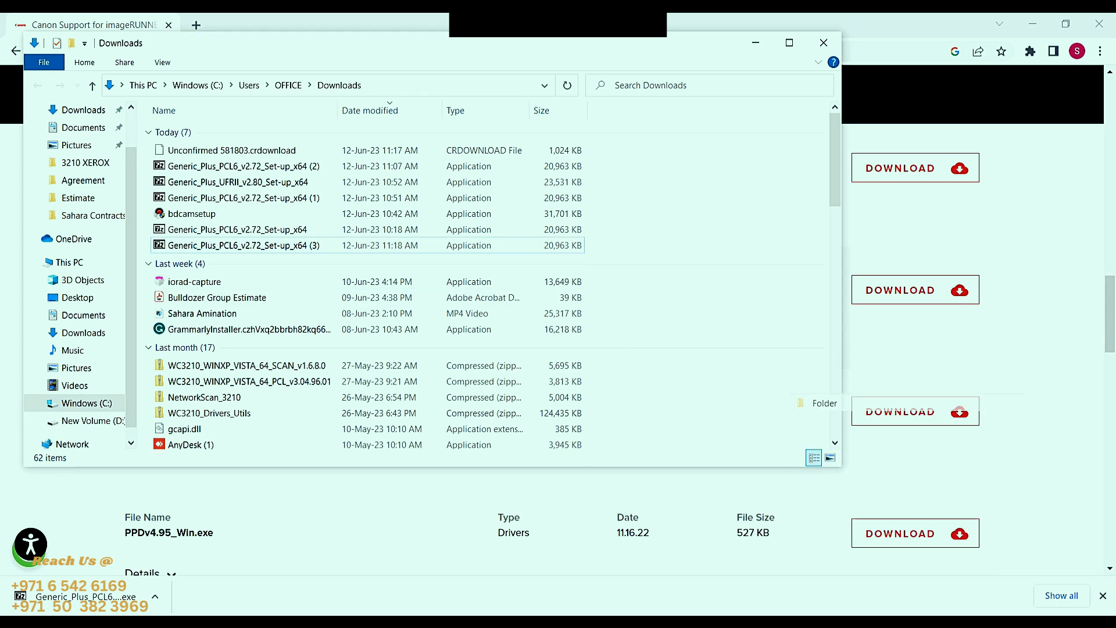
type("canon 5235 pcl")
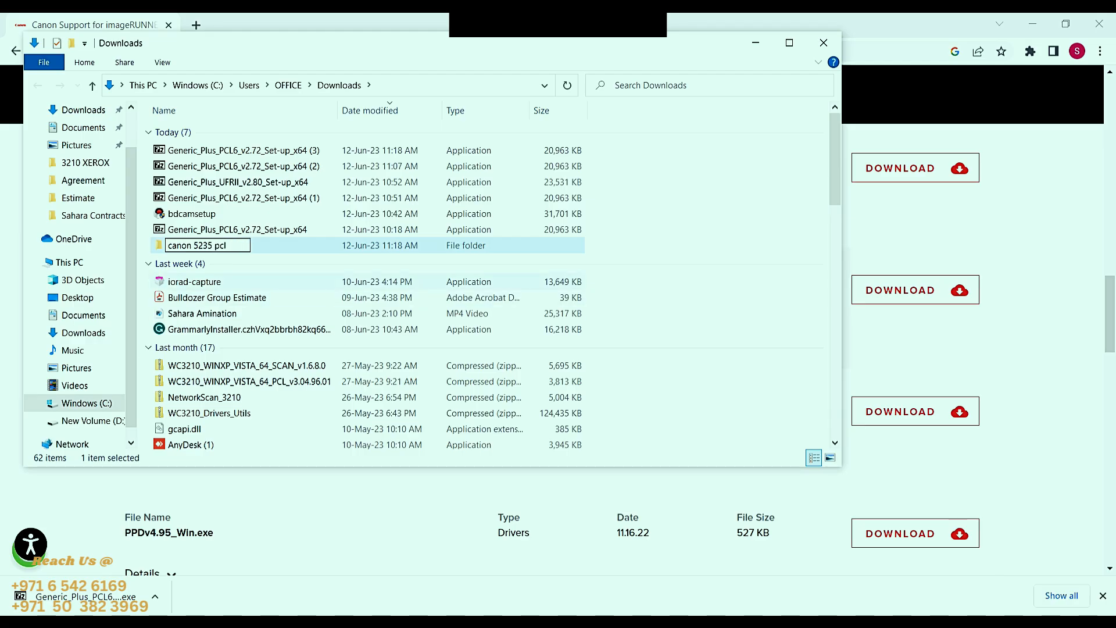
key("Return")
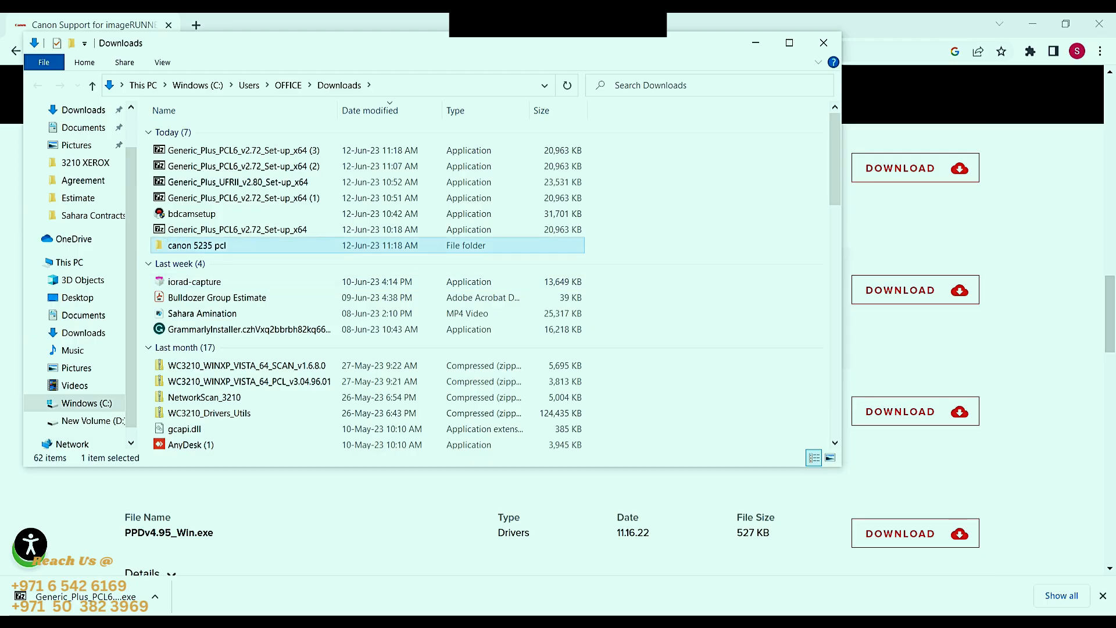
- Paste the copied PCL6 driver file into the canon 5235 pcl folder
key("Return")
right_click(198, 213)
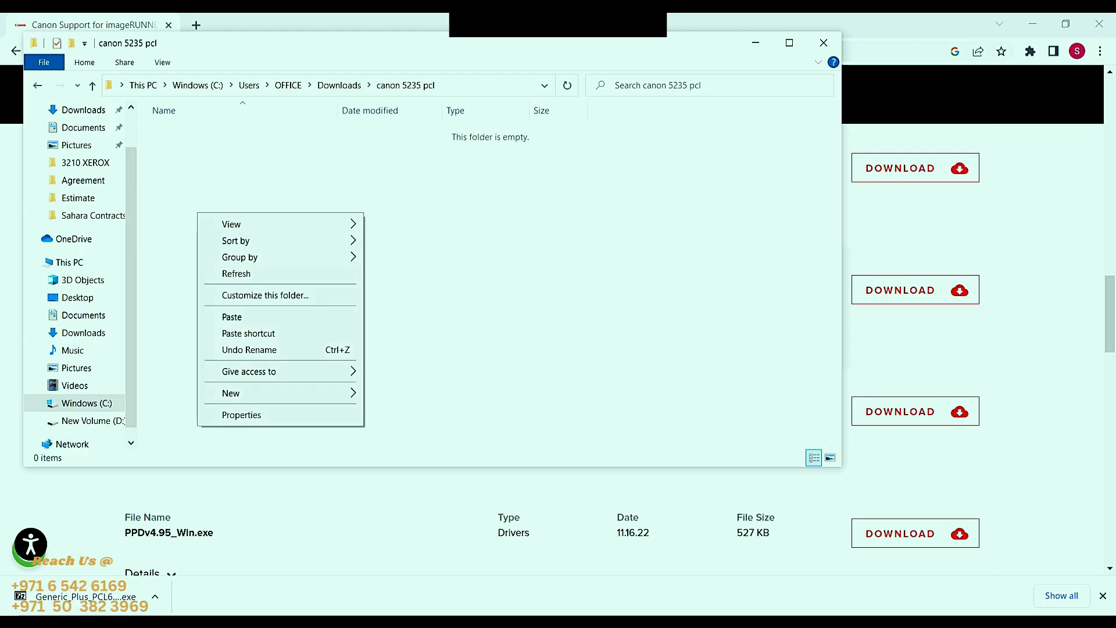
left_click(232, 317)
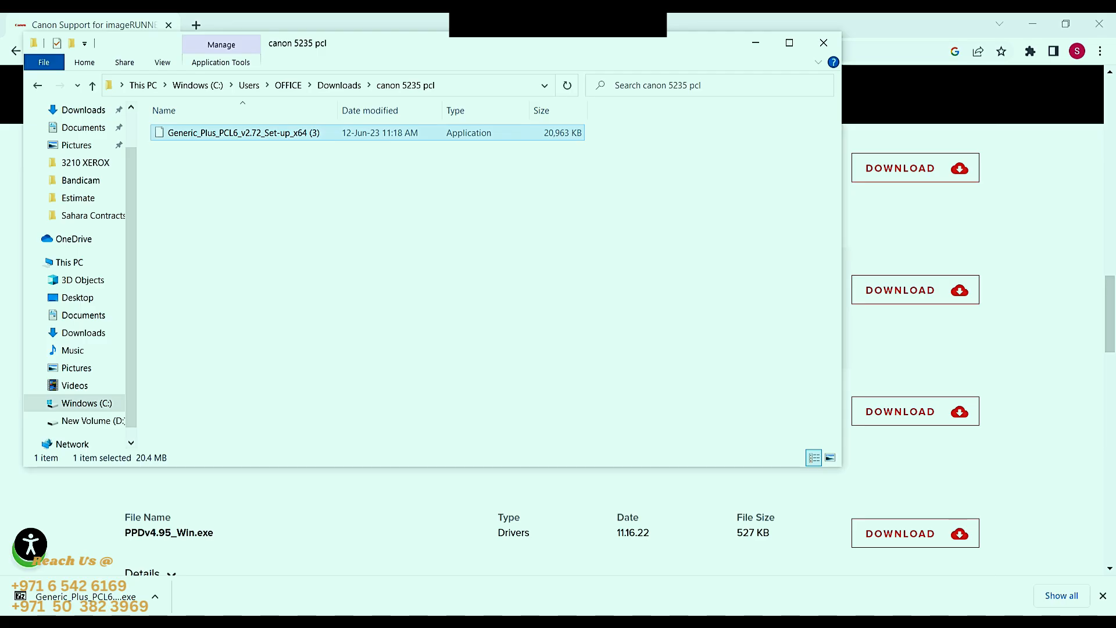
left_click(302, 232)
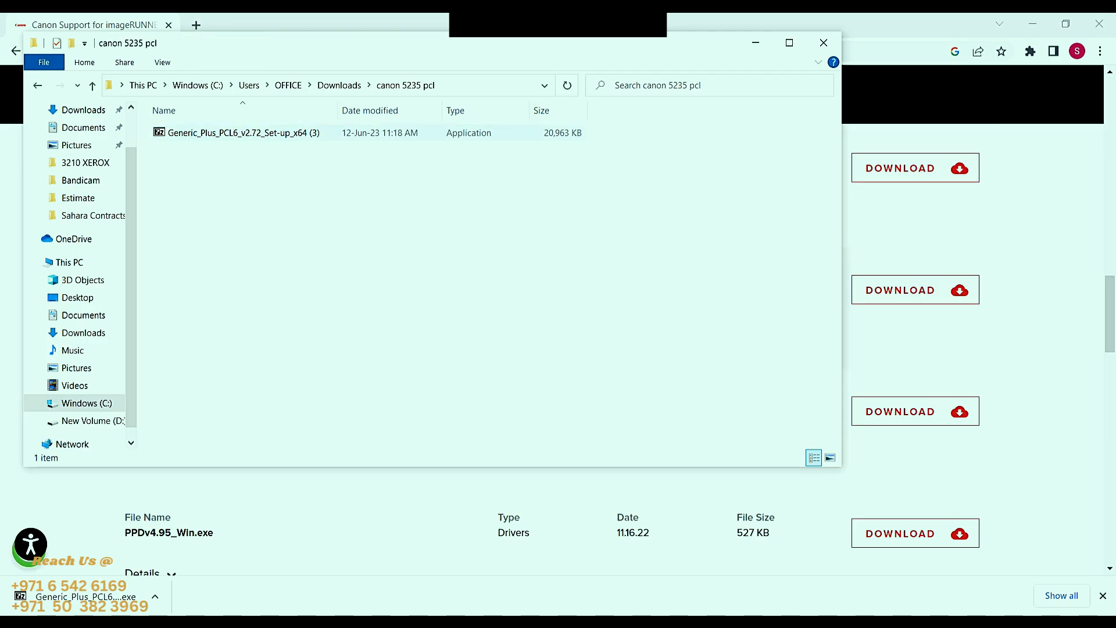
- Extract the PCL6 driver package in the canon 5235 pcl folder and open the extracted Generic_Plus_PCL6_v2.72_Set-up_x64 folder
double_click(245, 133)
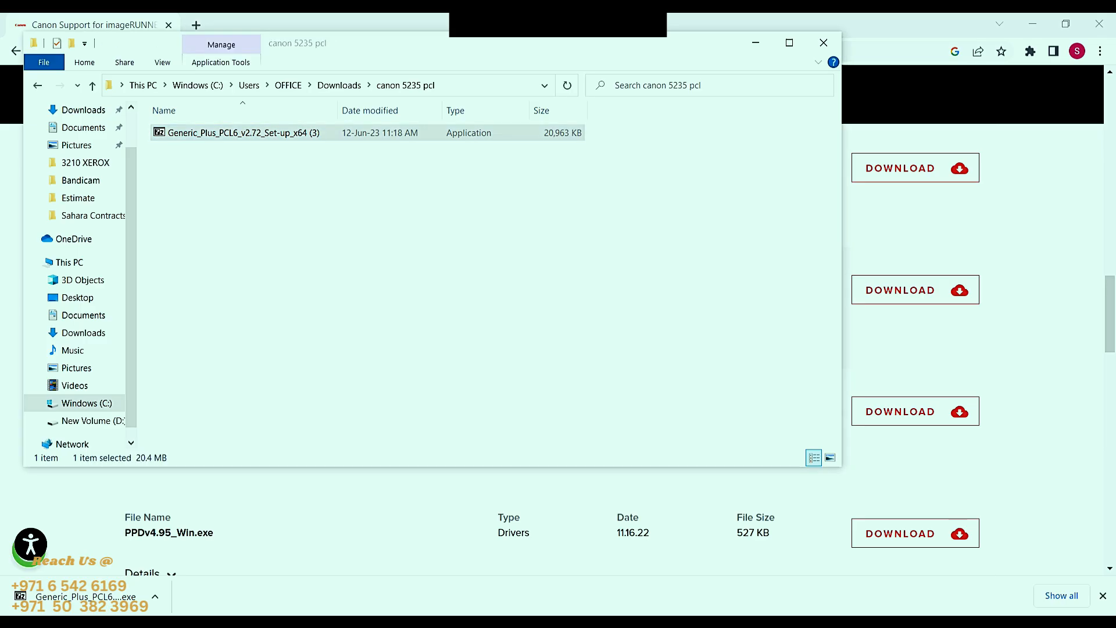
left_click(575, 352)
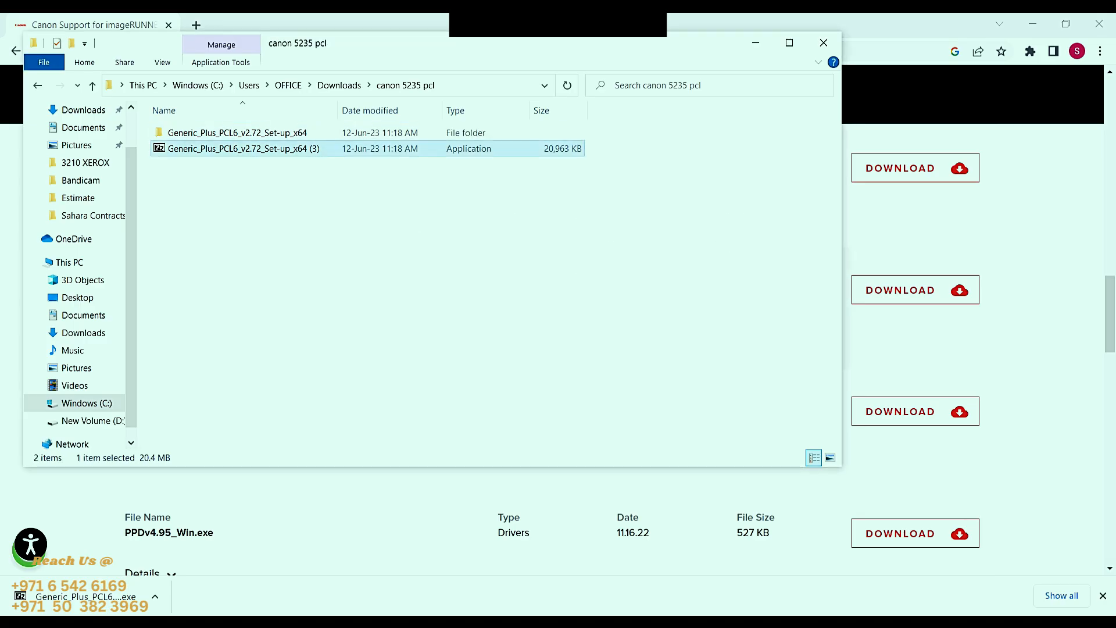
double_click(237, 133)
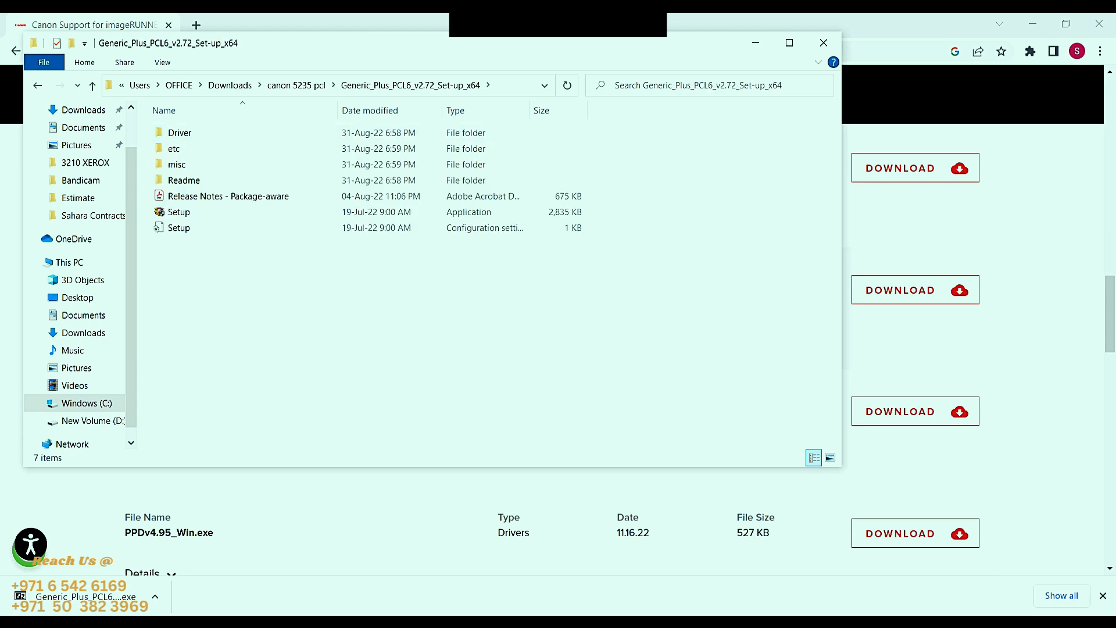
- Run the driver's Setup application with the OS language, accept the license agreement and proceed without the Canon Driver Information Assist Service
double_click(179, 212)
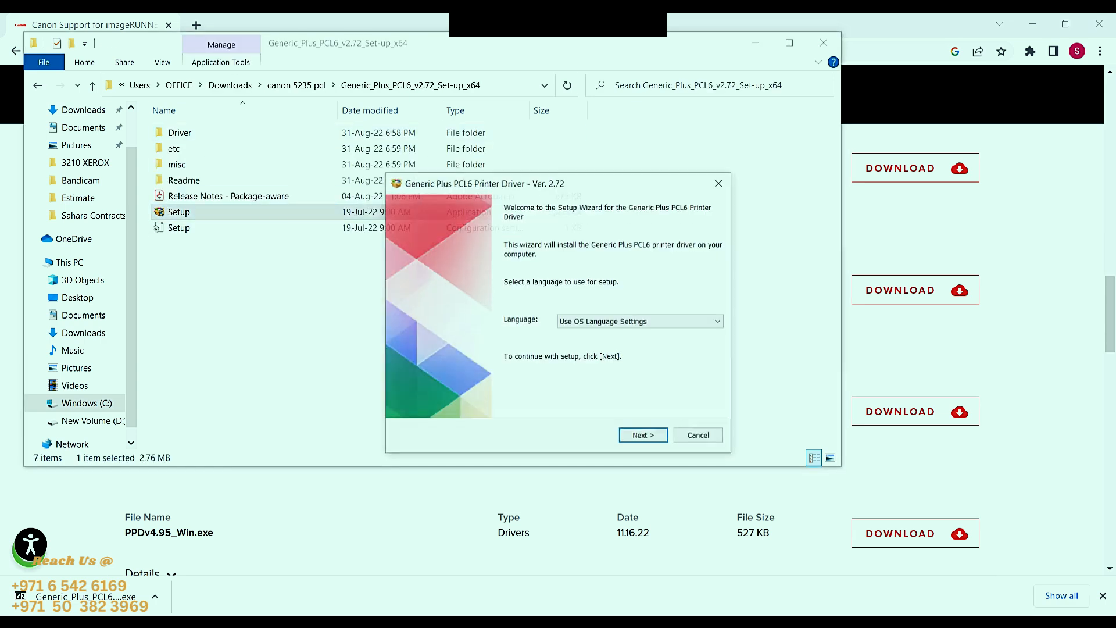
left_click(642, 436)
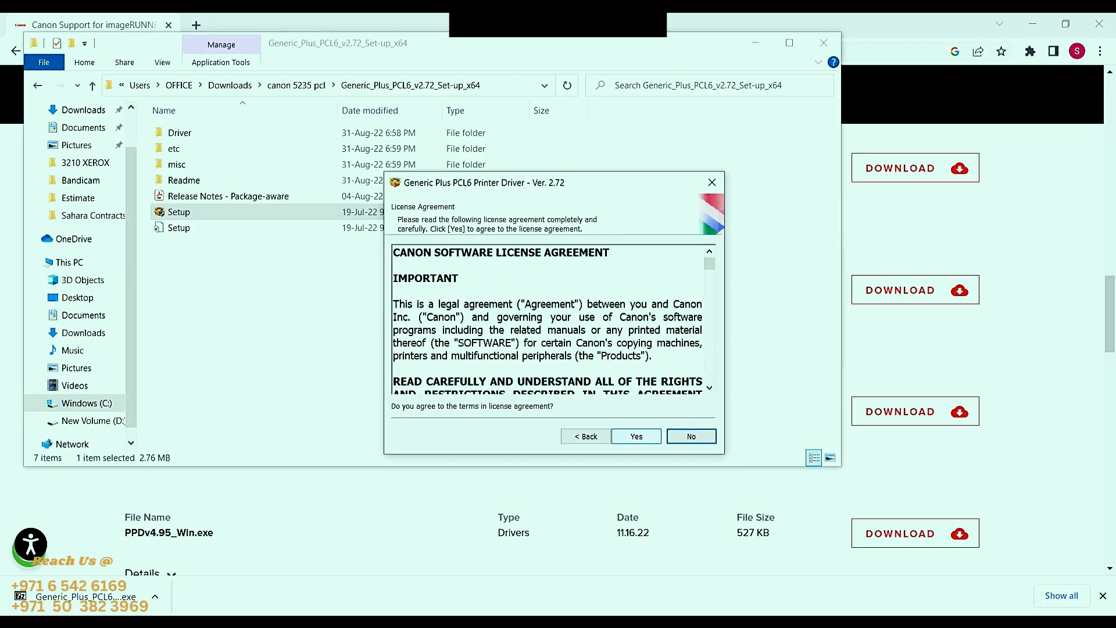
left_click(637, 436)
left_click(636, 436)
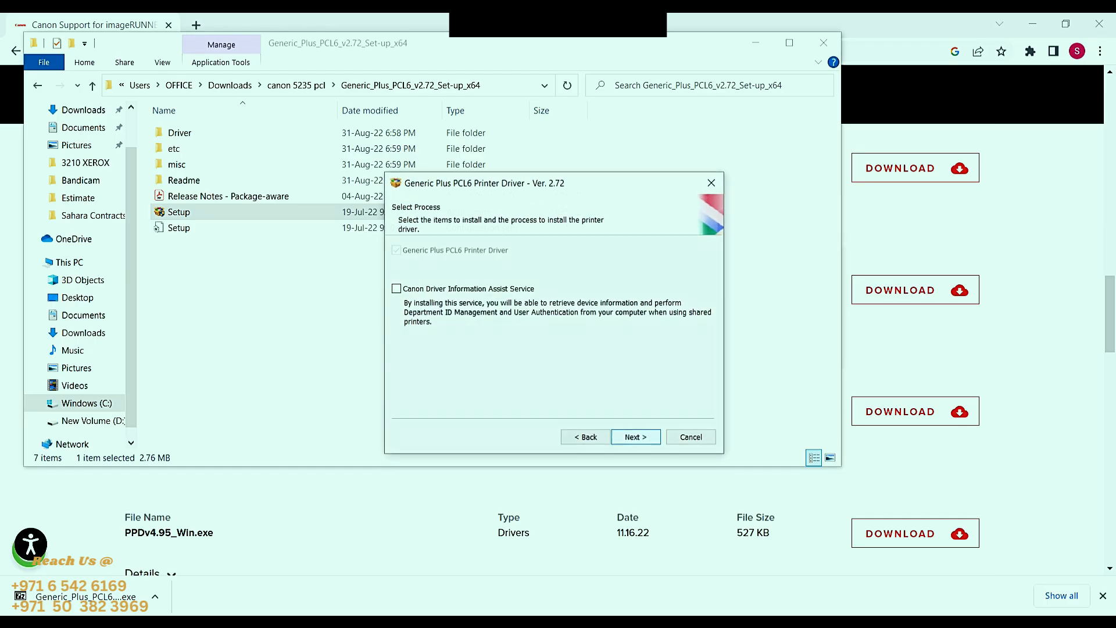
left_click(635, 437)
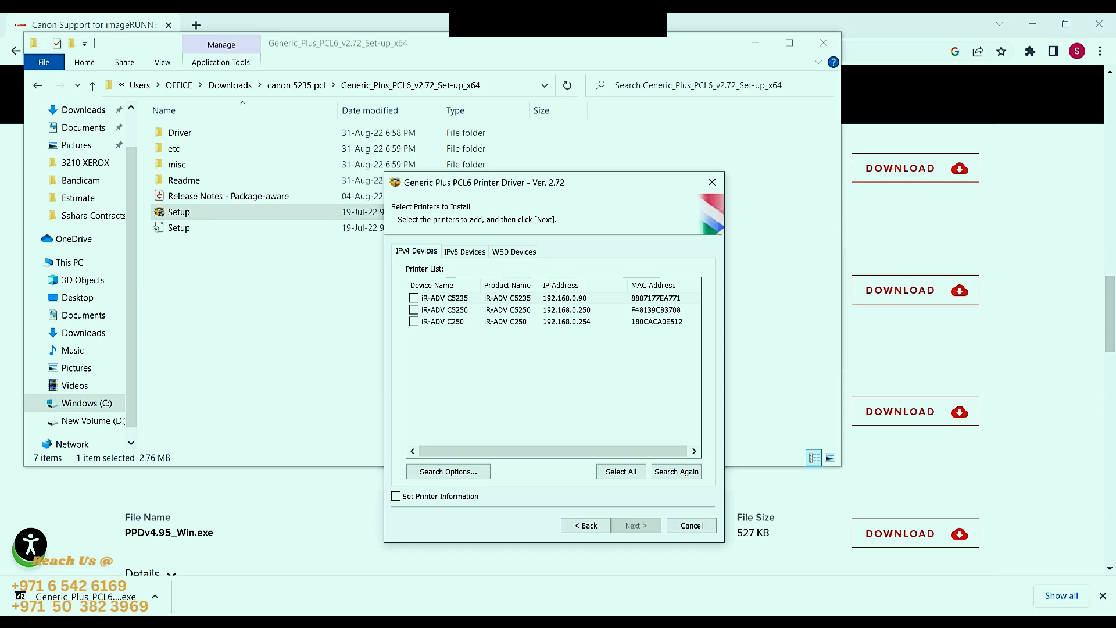
- Select the iR-ADV C5235 printer at 192.168.0.90 from the IPv4 devices and install its driver
left_click(414, 298)
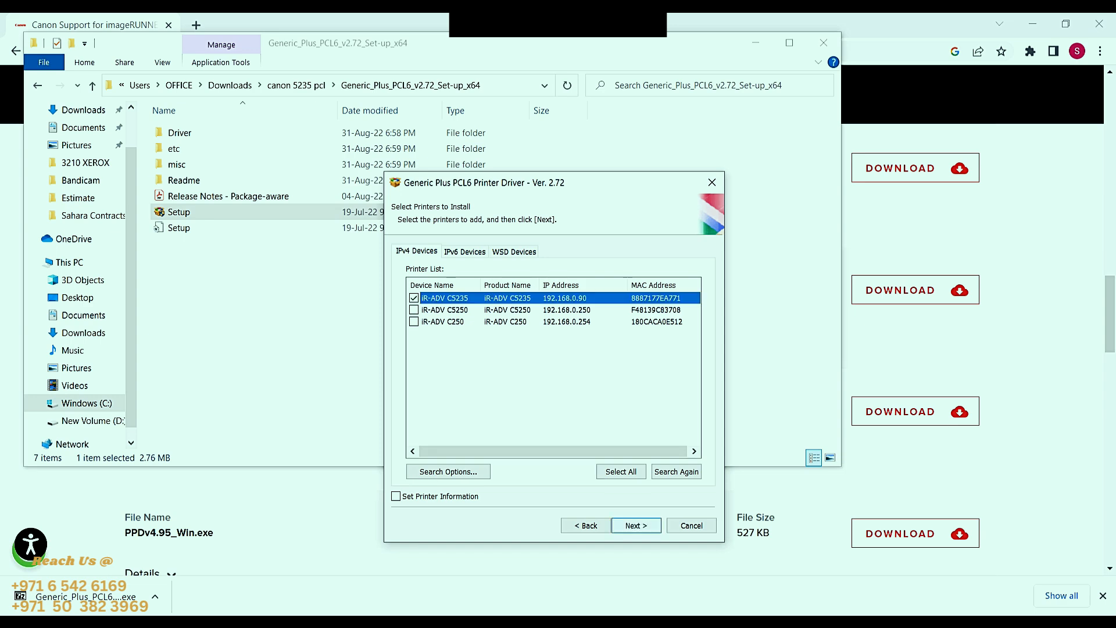
left_click(636, 526)
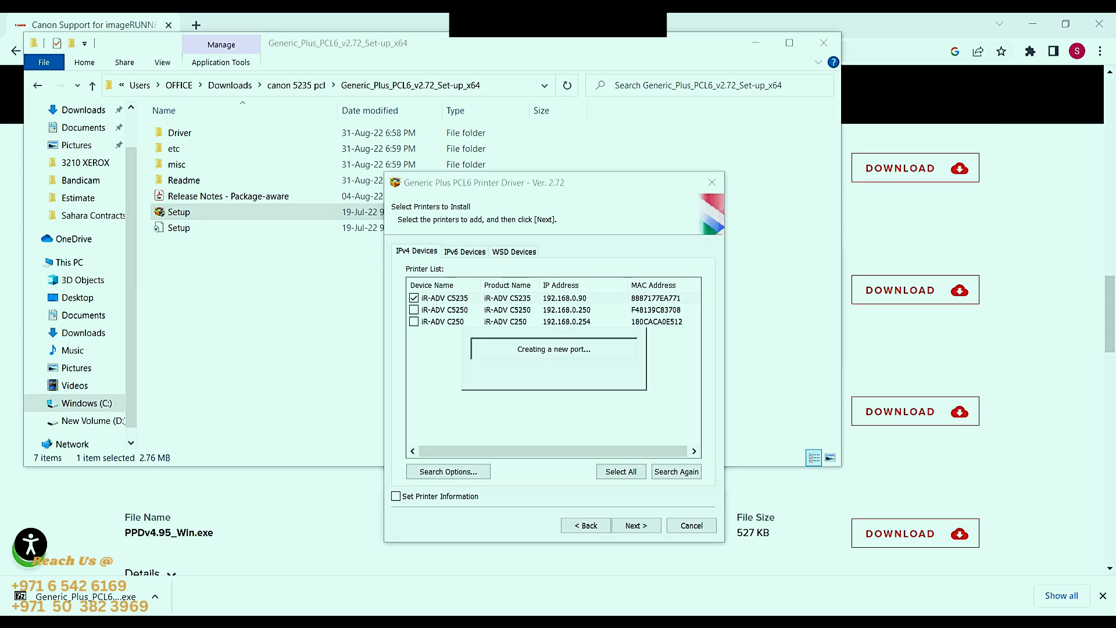
key("Return")
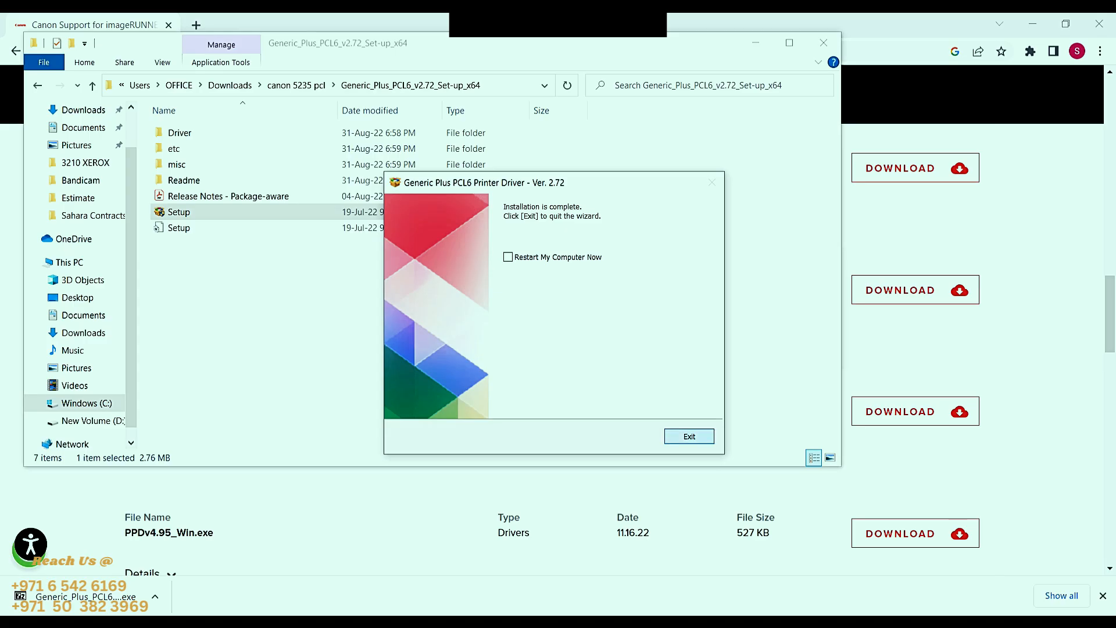
- Exit the setup wizard without restarting the computer, and close the driver folder and the browser
left_click(689, 437)
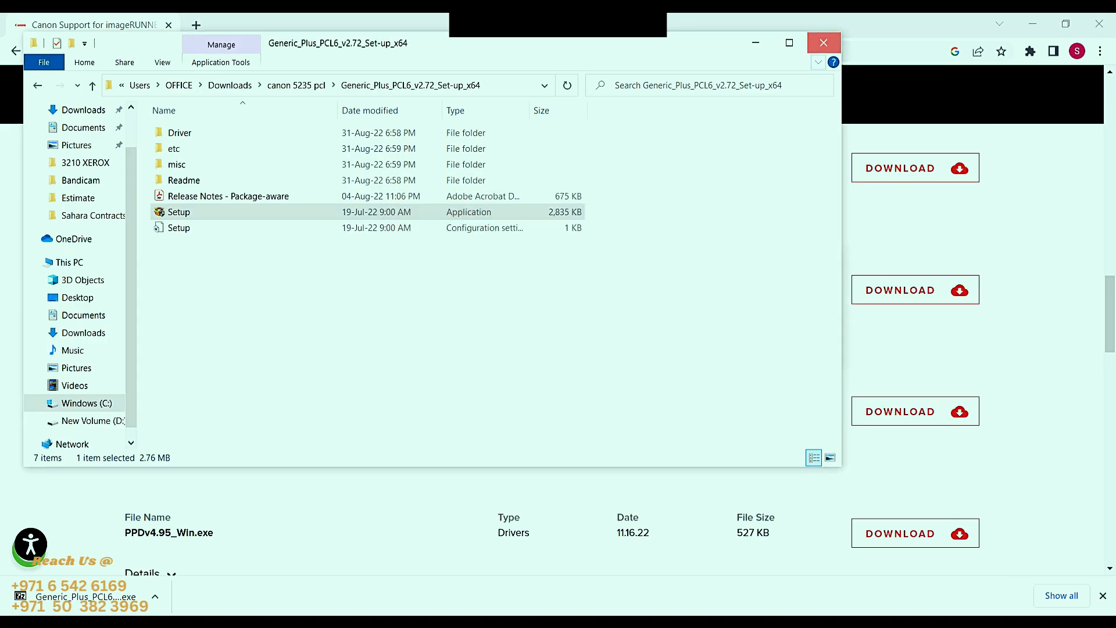
left_click(824, 43)
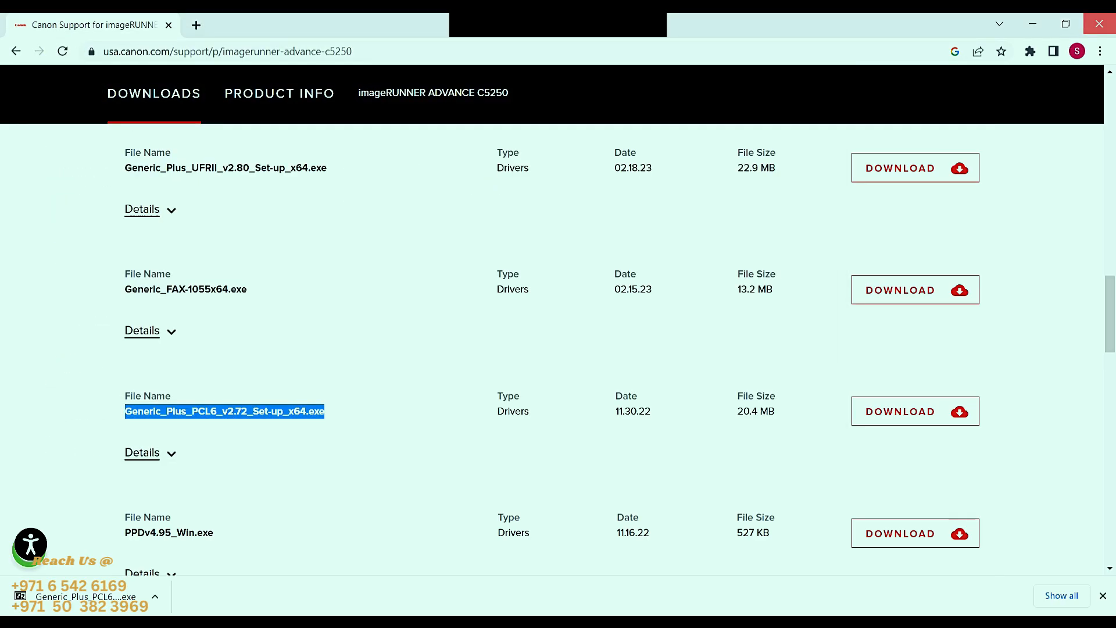
left_click(1099, 23)
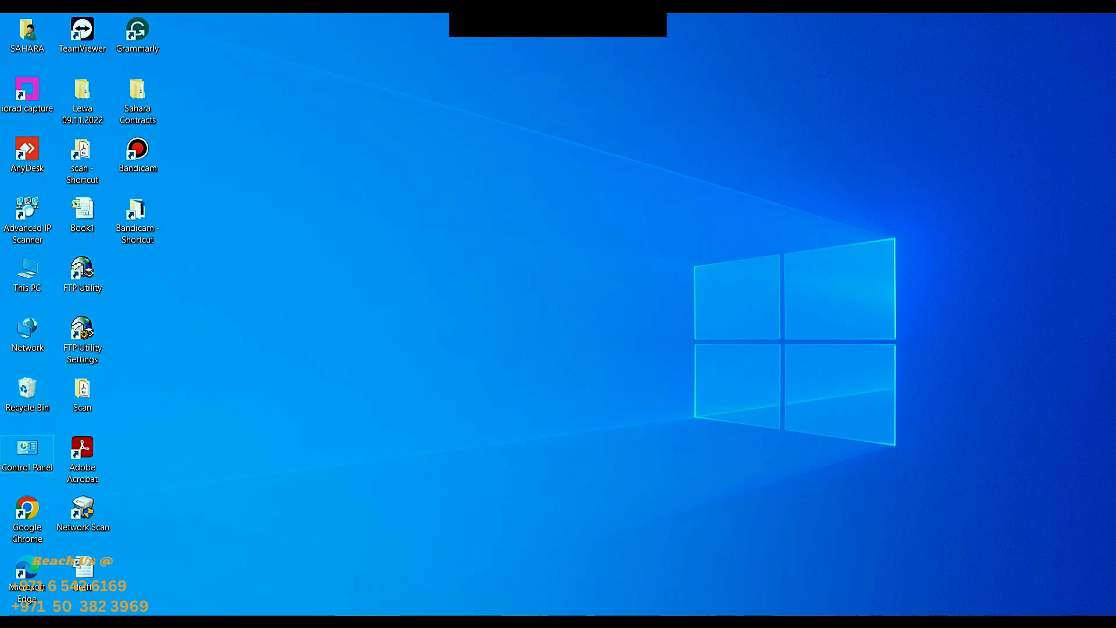
- Open Devices and Printers in Control Panel and set the iR-ADV C5235 as the default printer
double_click(28, 450)
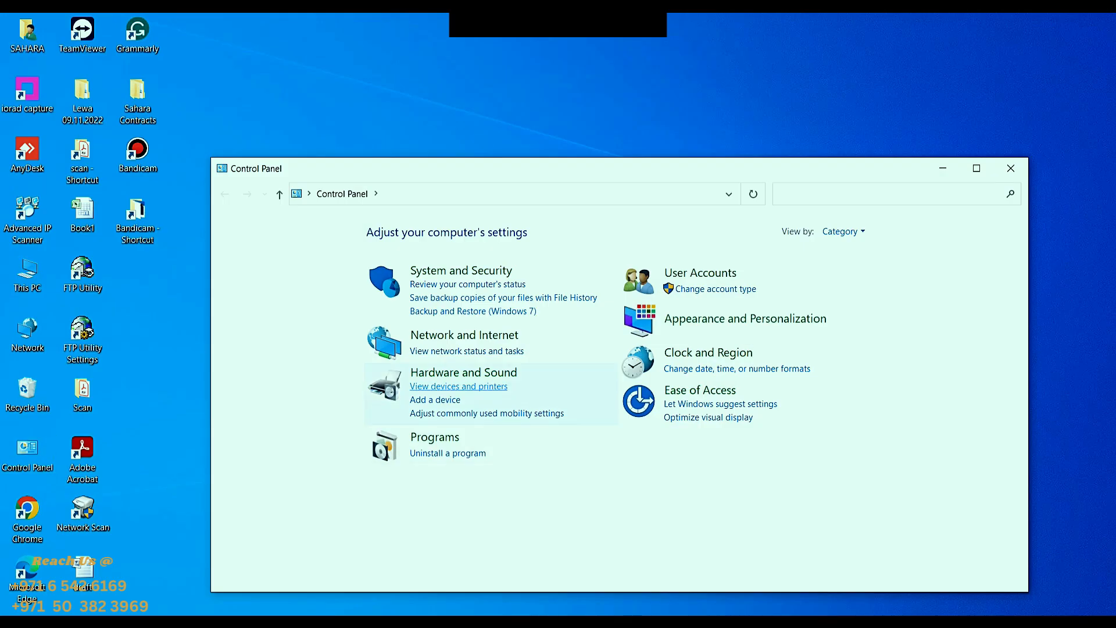
left_click(459, 387)
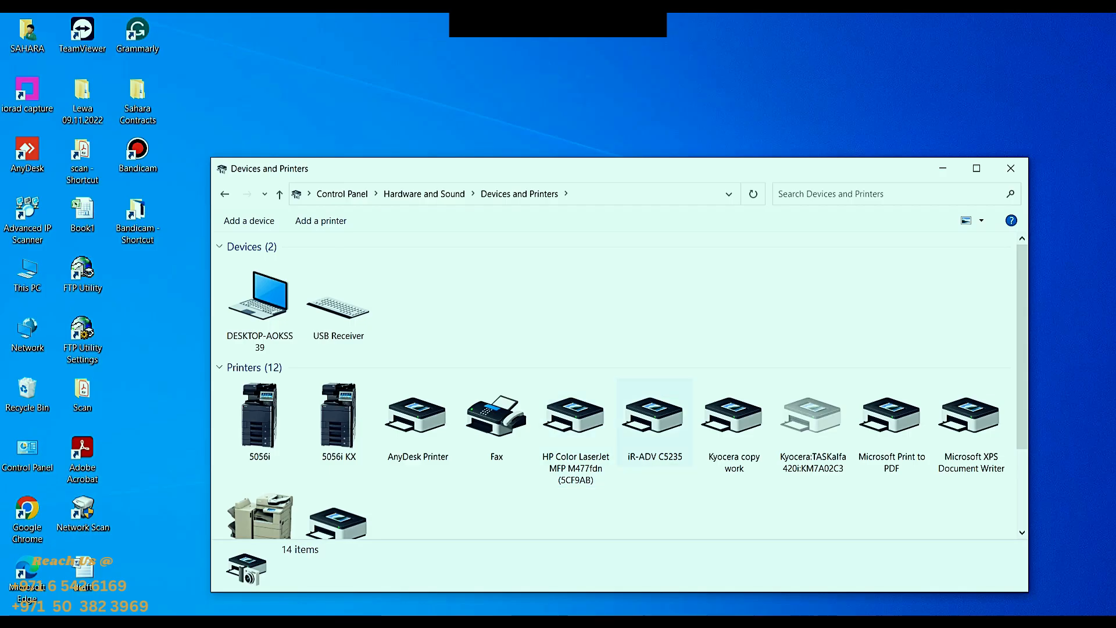
left_click(655, 423)
right_click(659, 418)
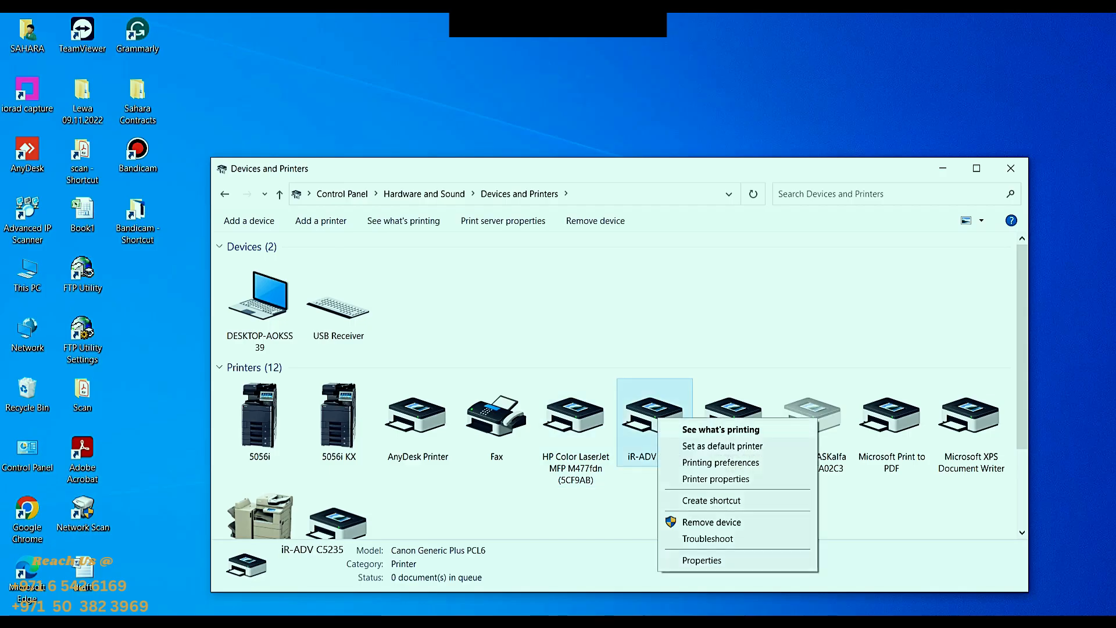
left_click(722, 446)
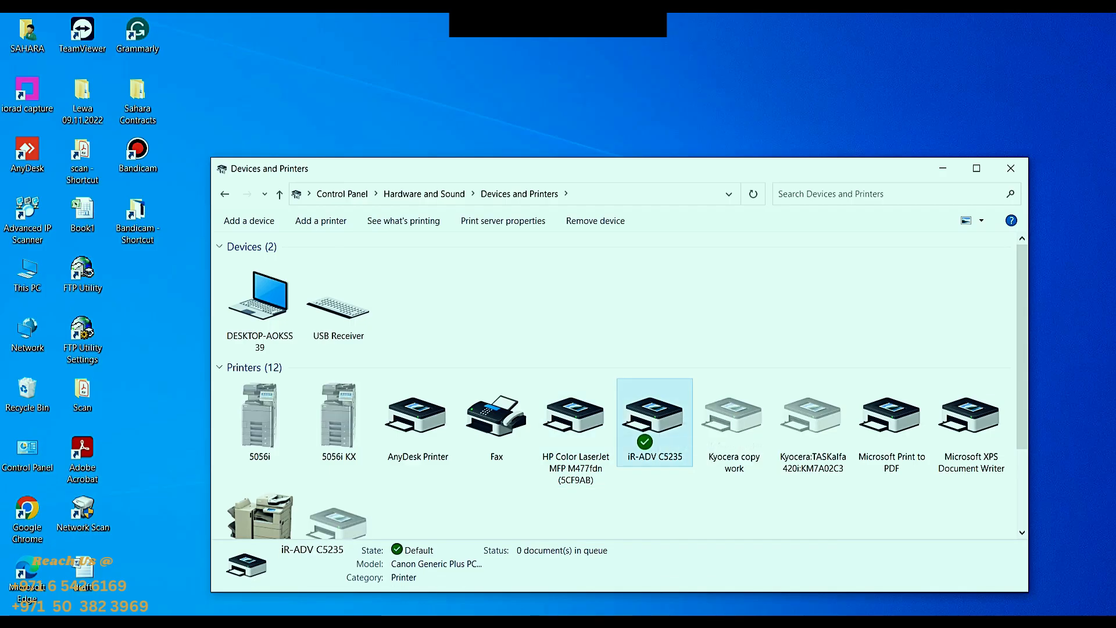
- In the iR-ADV C5235 printing preferences, set 1-sided Printing and the A4 page size
right_click(645, 416)
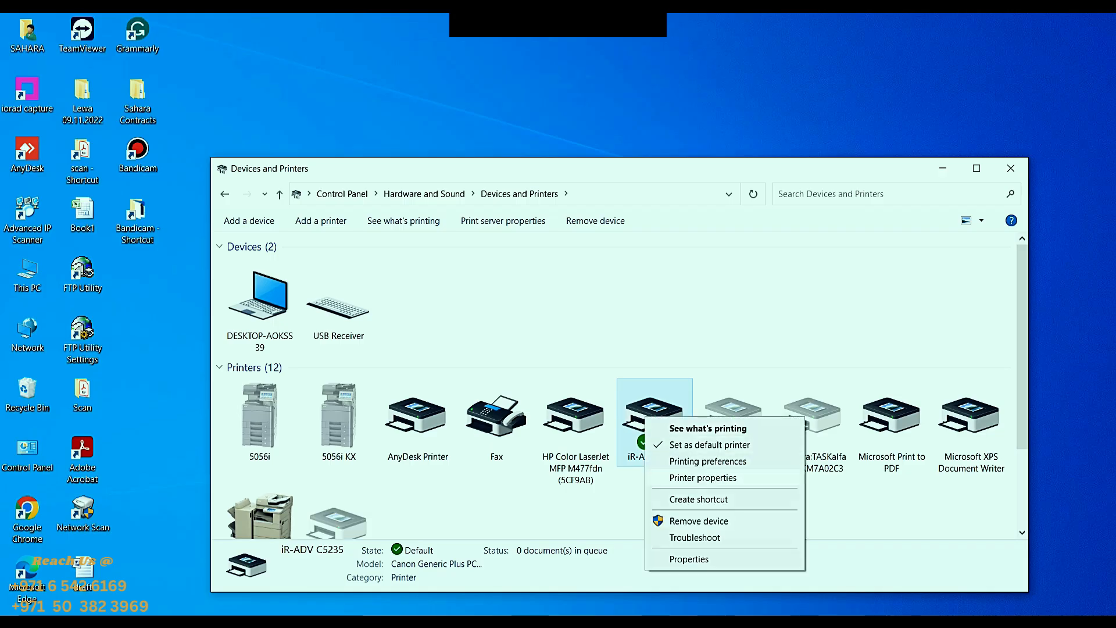
left_click(703, 478)
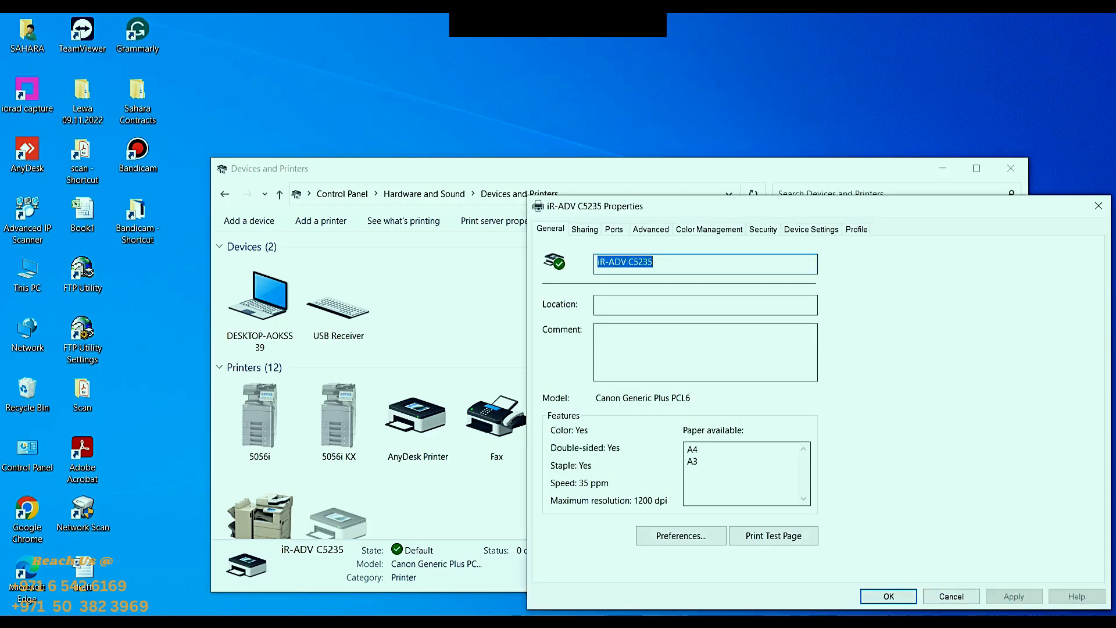
left_click(681, 535)
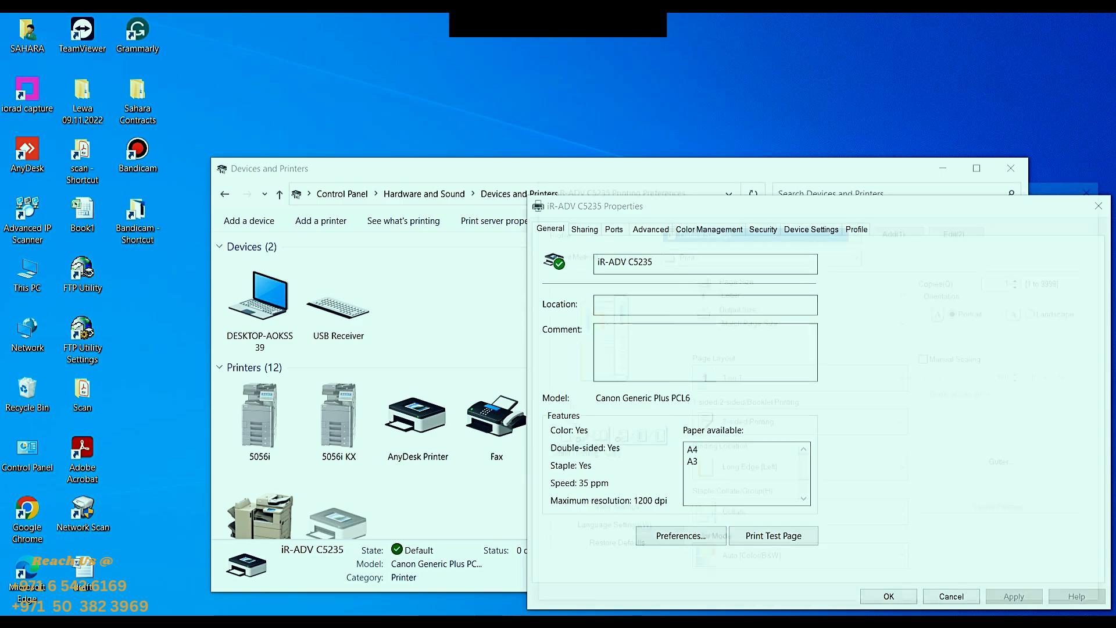
left_click(907, 423)
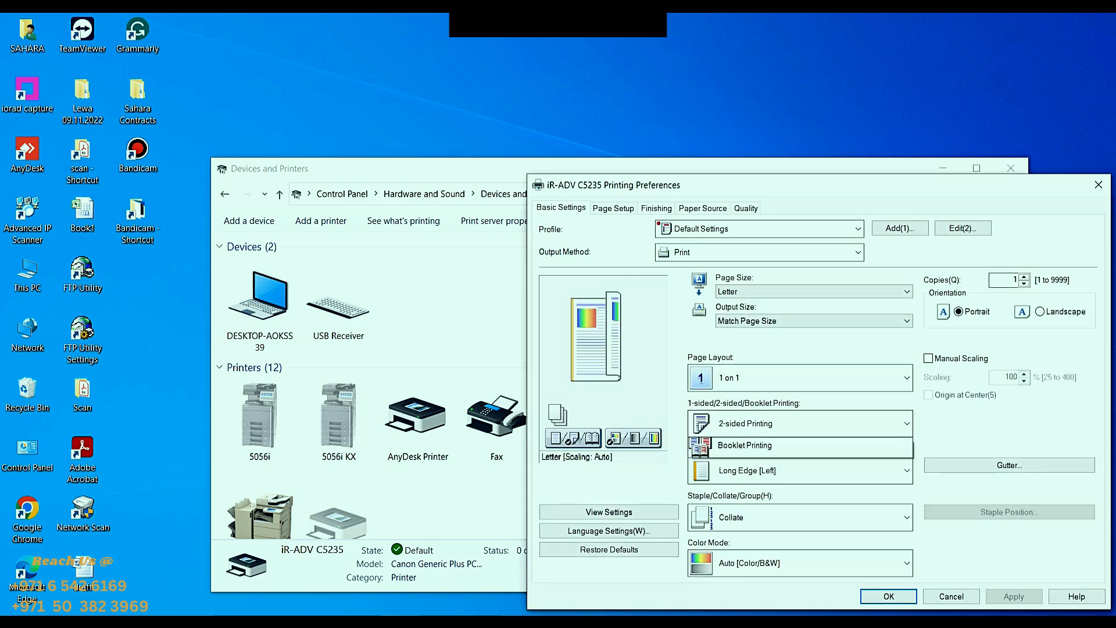
left_click(744, 449)
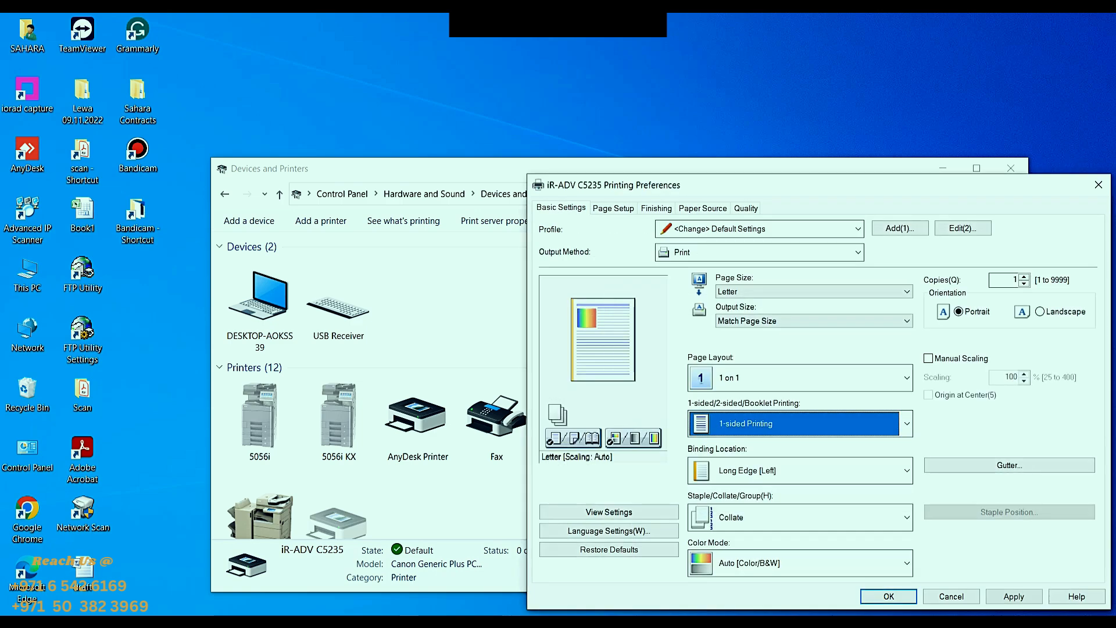
left_click(906, 291)
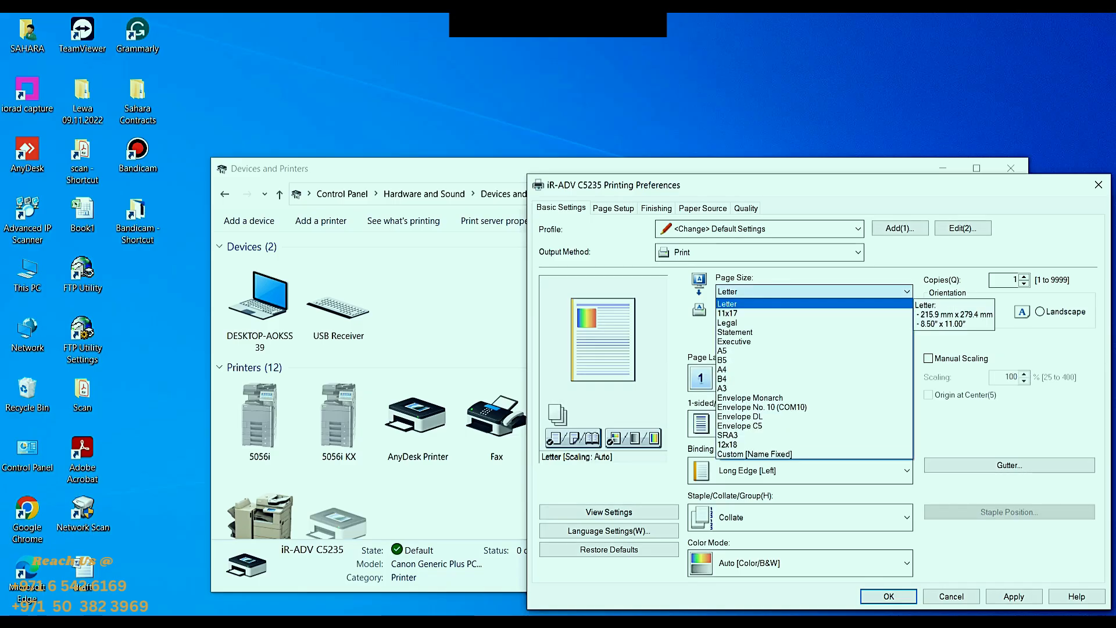
left_click(732, 369)
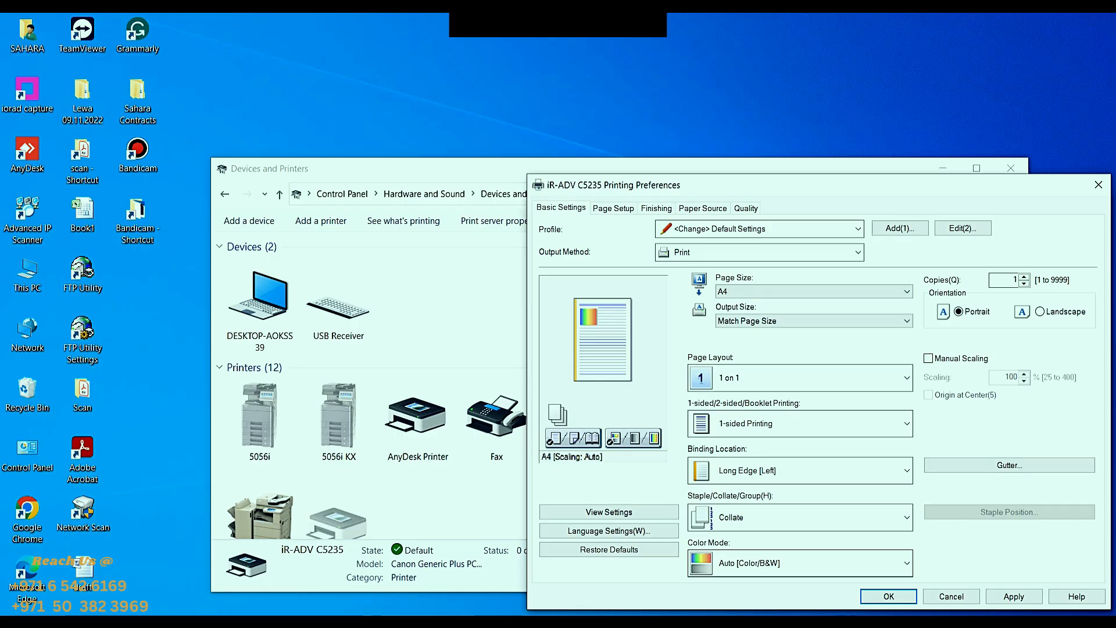
- Switch the color mode to Black and White and back to Auto [Color/B&W], and apply the printing preferences
left_click(906, 563)
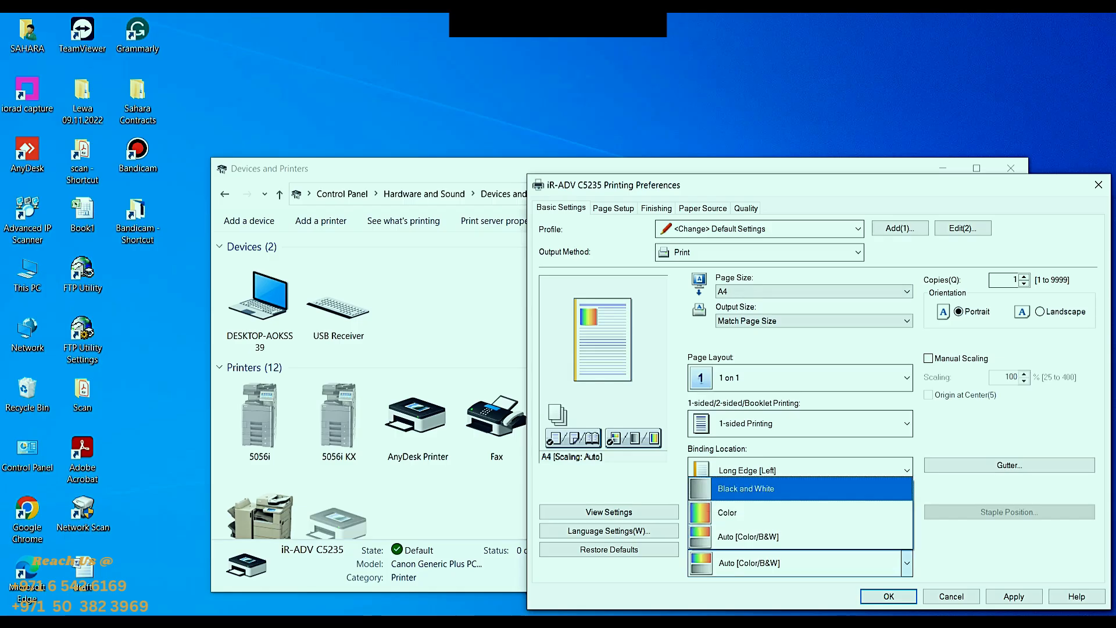
left_click(800, 489)
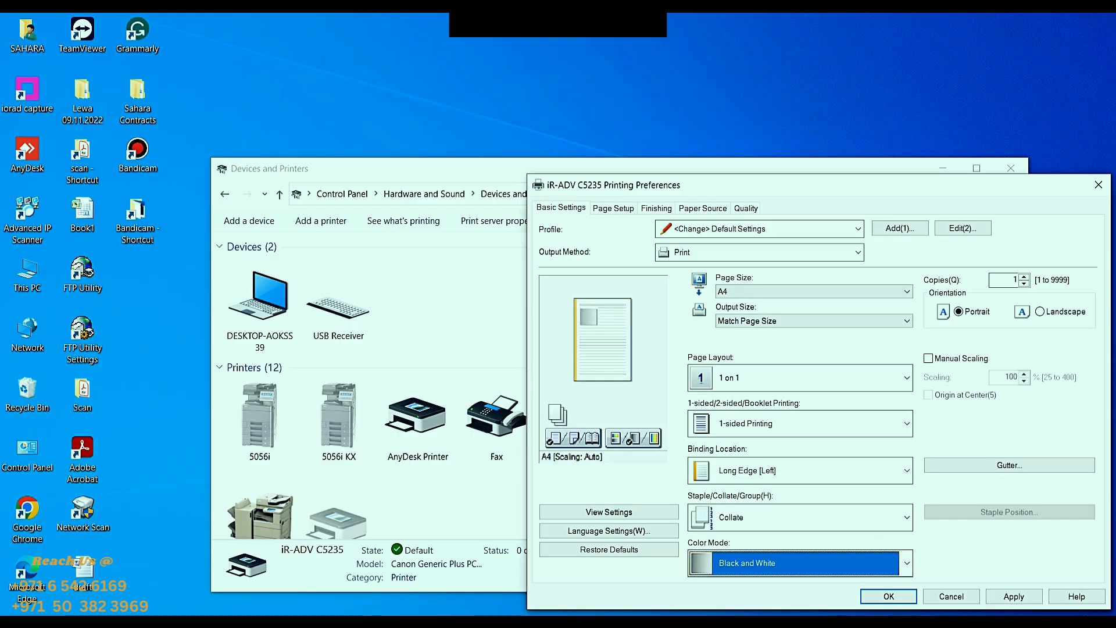
left_click(906, 563)
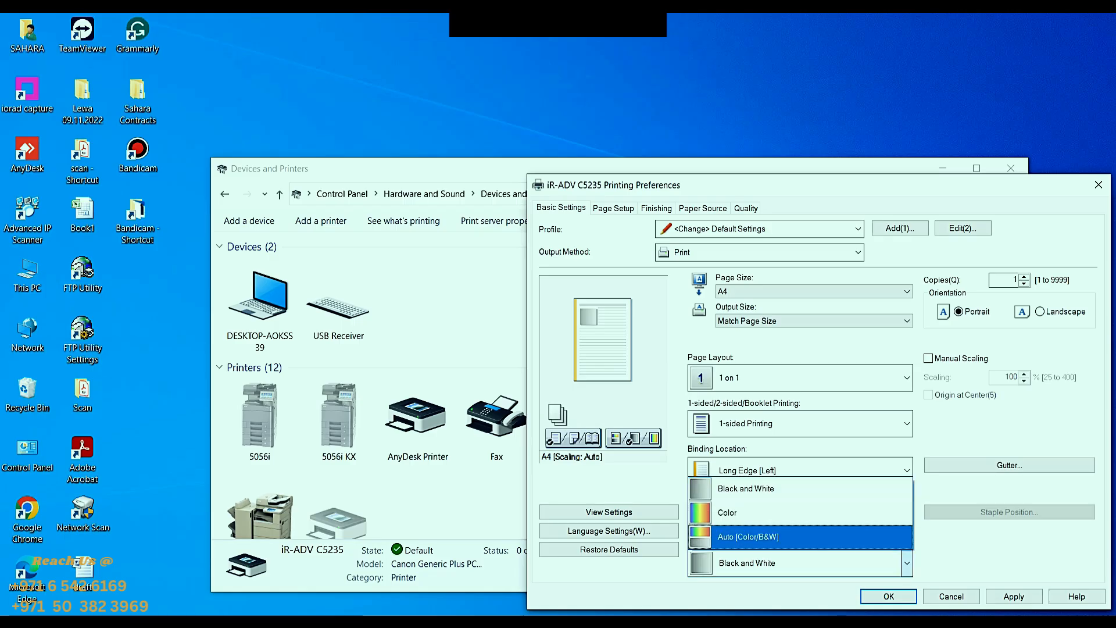
left_click(800, 537)
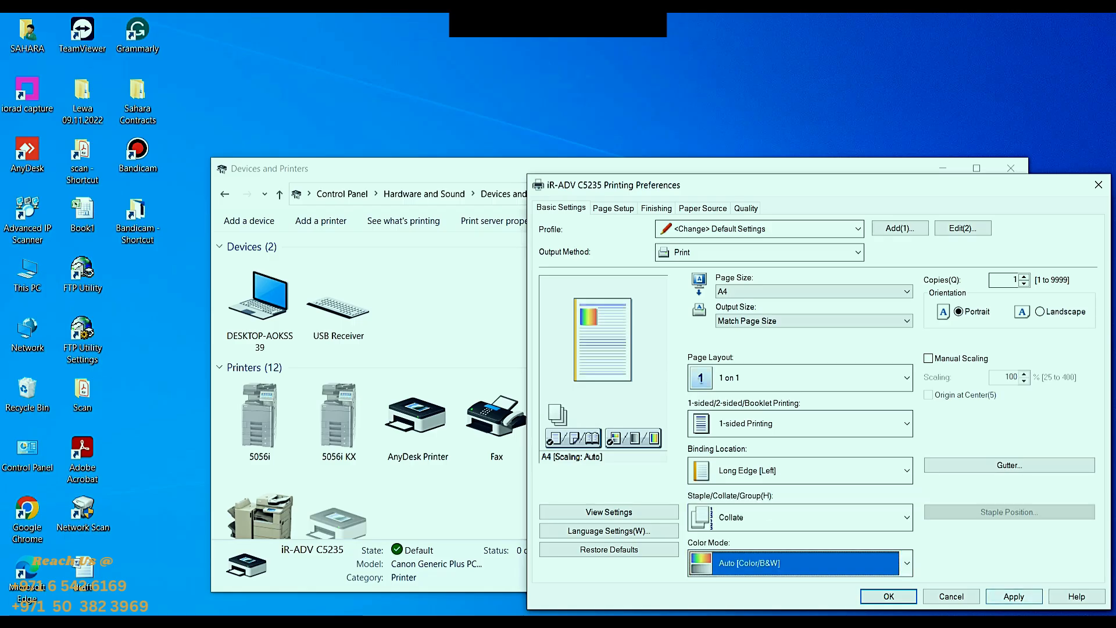
left_click(1014, 597)
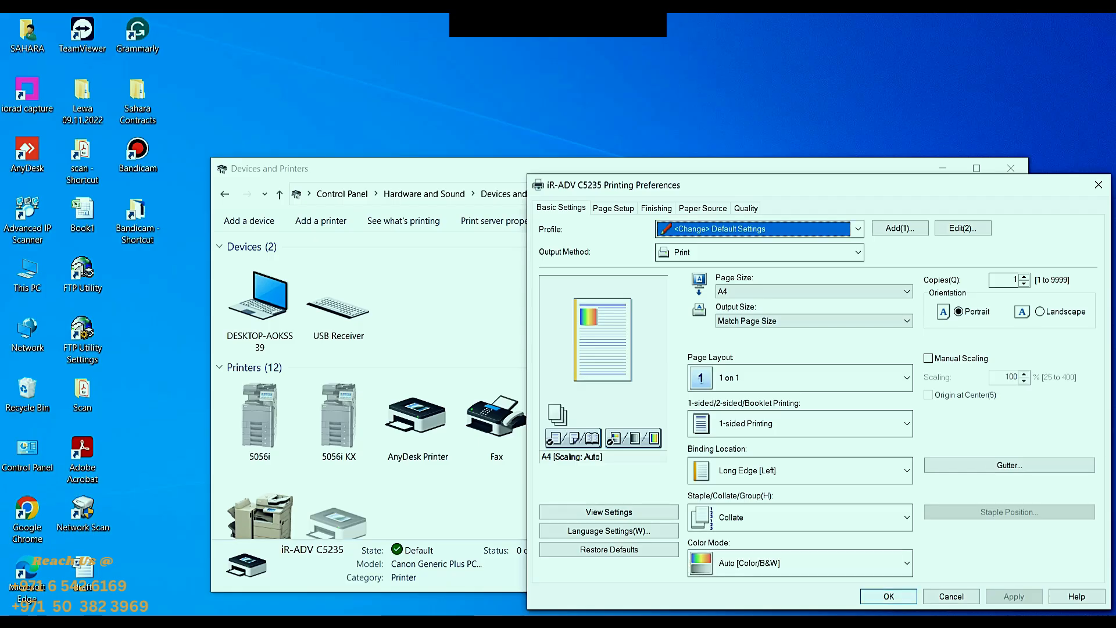
left_click(889, 597)
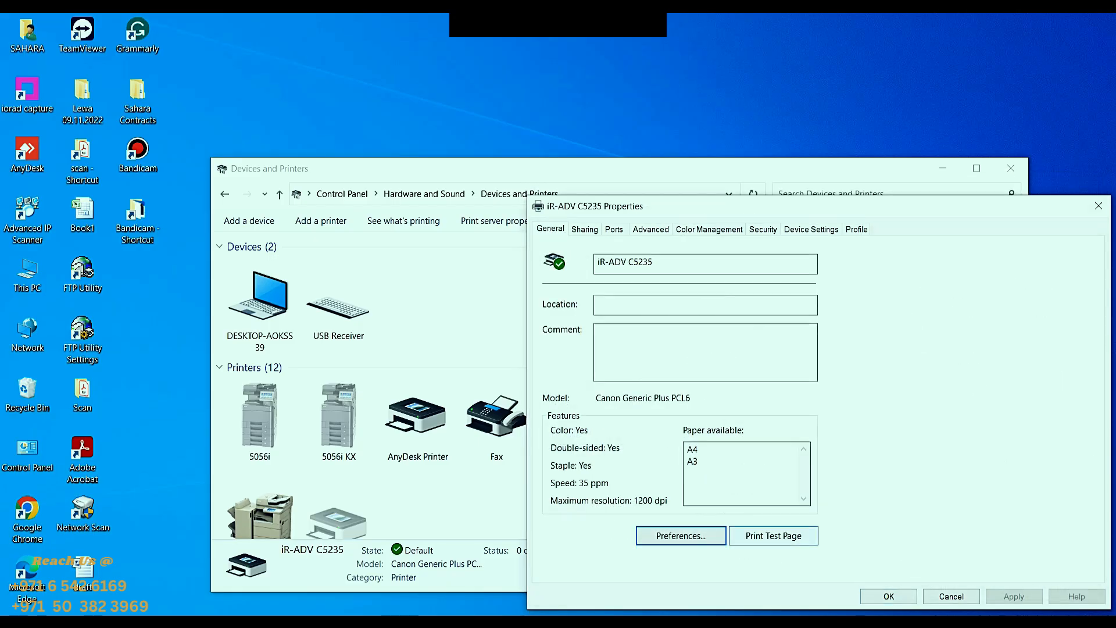
- Print a test page from the iR-ADV C5235 properties and check the printer's job queue
left_click(773, 535)
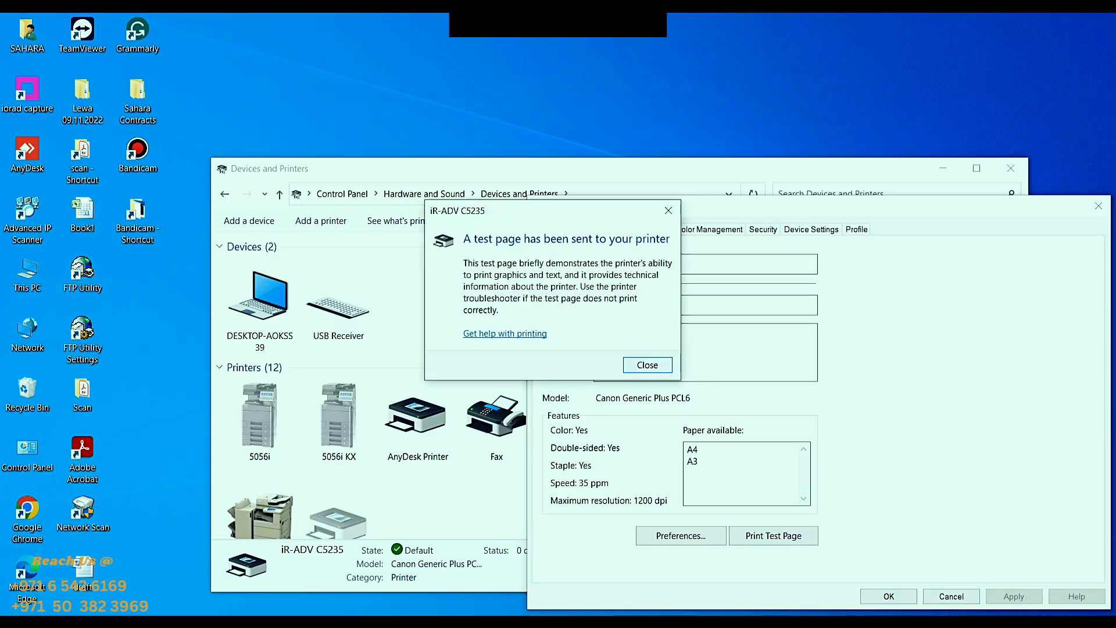
key("Return")
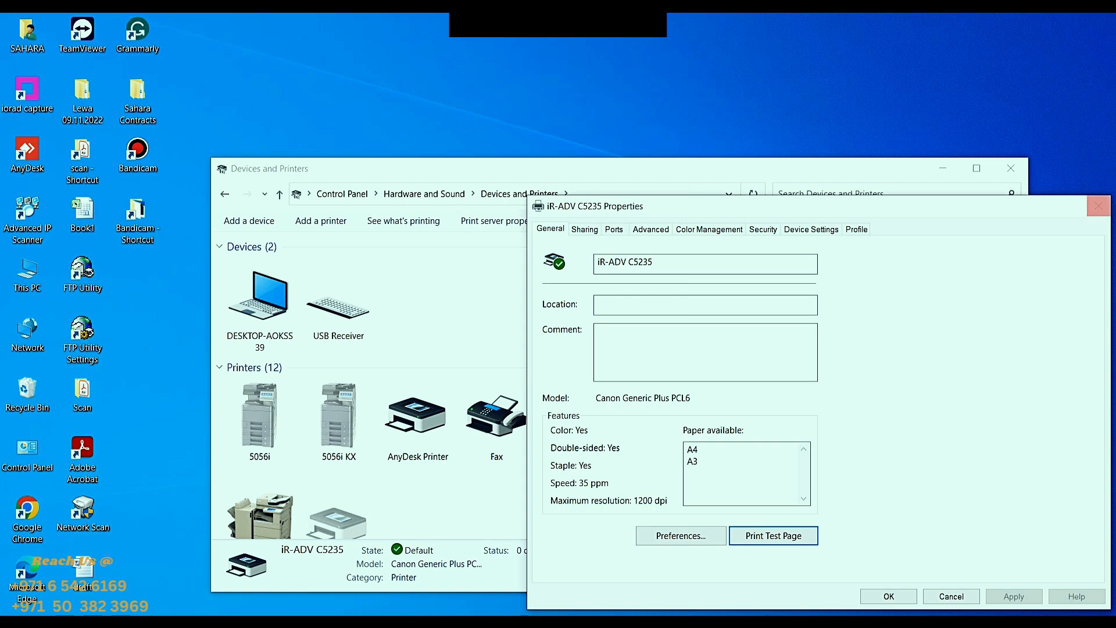
left_click(1098, 206)
double_click(655, 423)
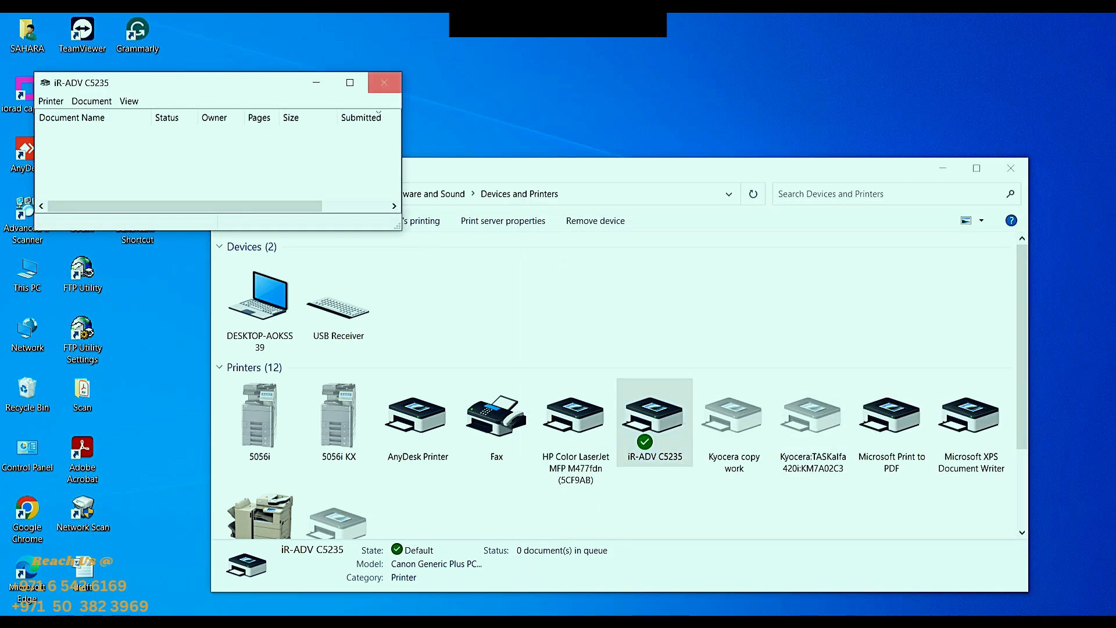
left_click(384, 83)
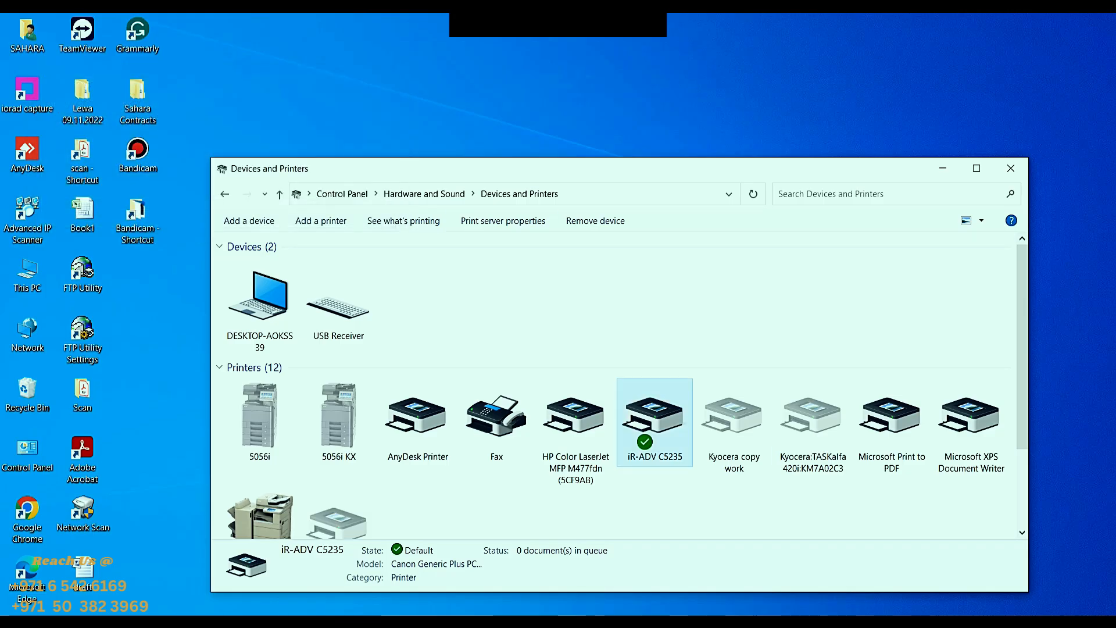